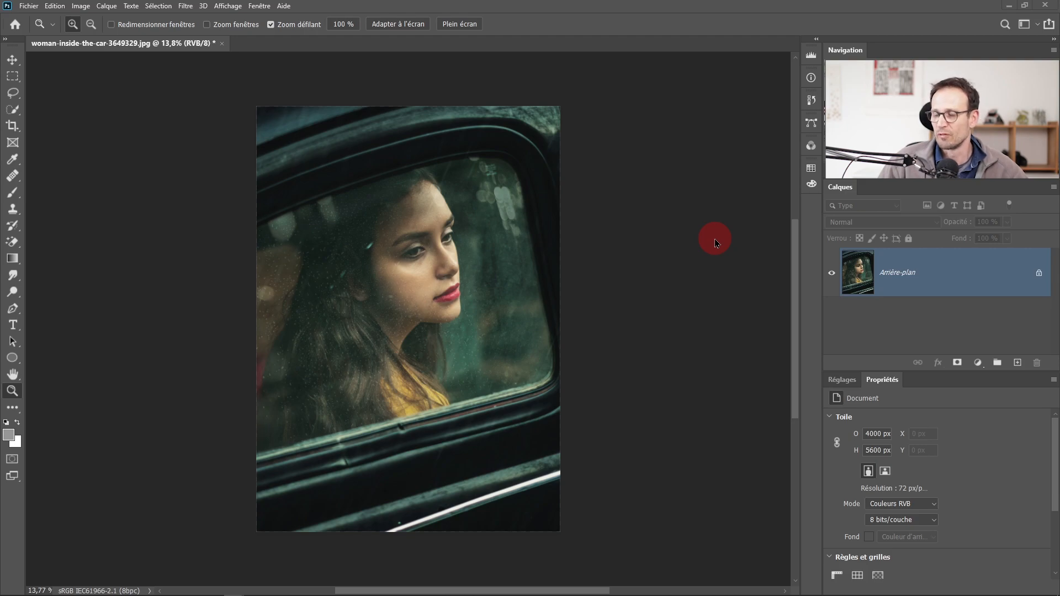
- Add a Gradient Map adjustment layer above the background photo
{"action": "left_click", "coordinate": [979, 363]}
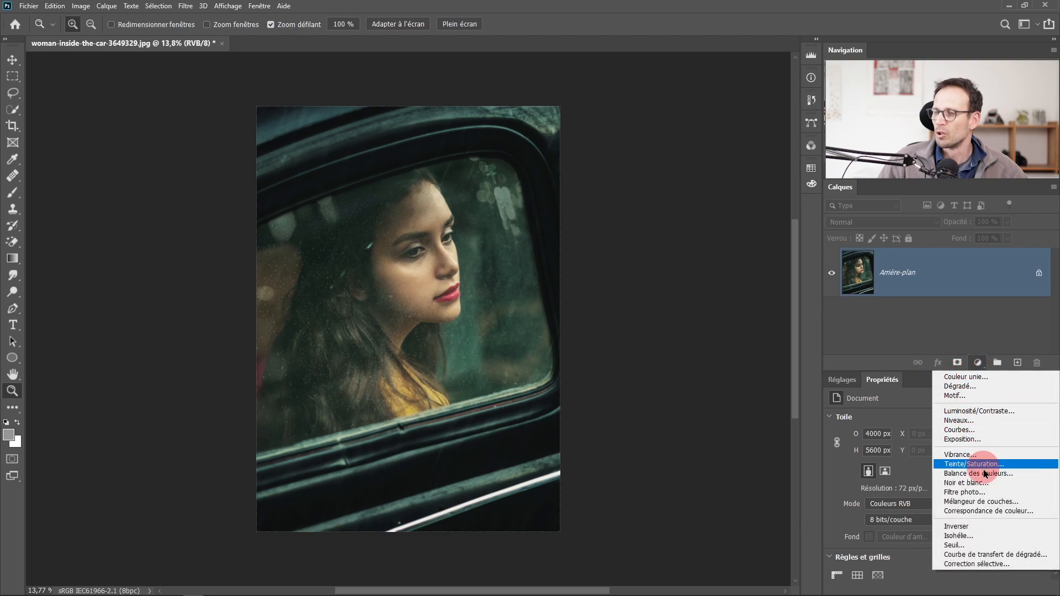
{"action": "left_click", "coordinate": [989, 555]}
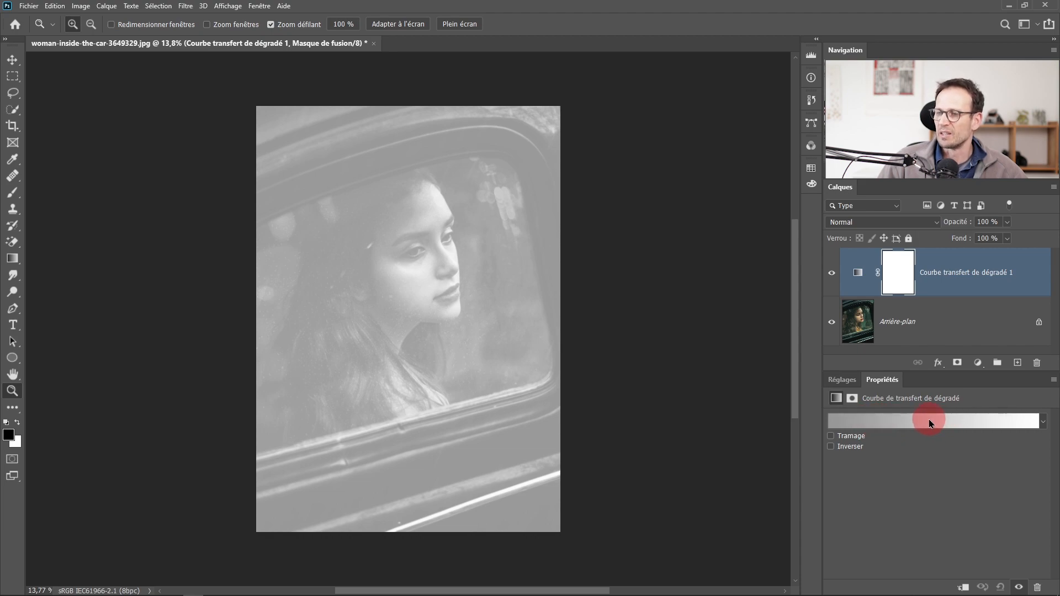
- Try several gradients from the Bleus preset group on the gradient map
{"action": "left_click", "coordinate": [1048, 423]}
{"action": "scroll", "coordinate": [941, 475], "scroll_direction": "down", "scroll_amount": 6}
{"action": "scroll", "coordinate": [948, 467], "scroll_direction": "down", "scroll_amount": 5}
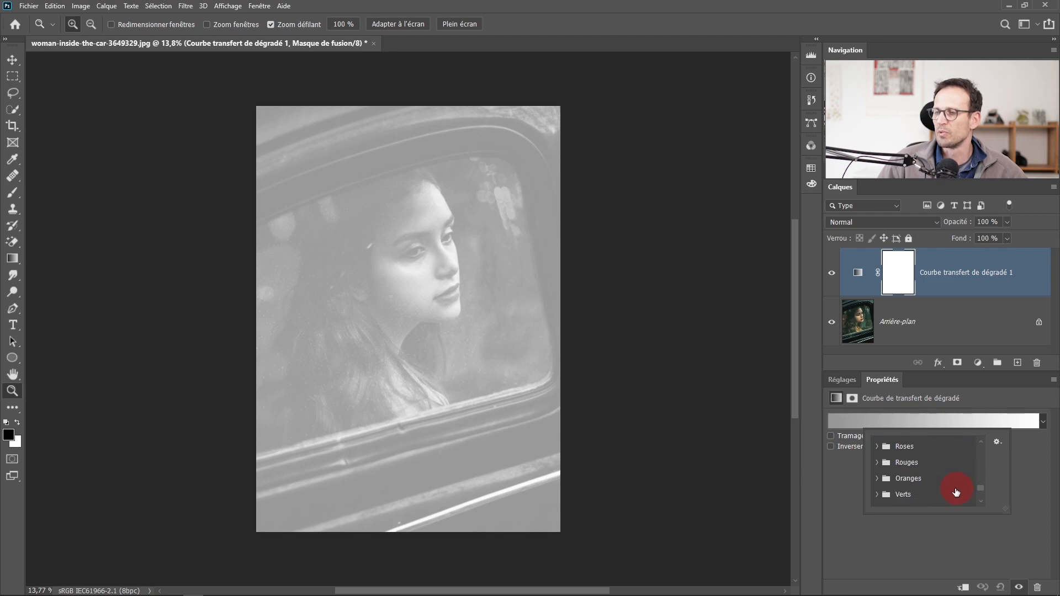
{"action": "scroll", "coordinate": [951, 493], "scroll_direction": "up", "scroll_amount": 3}
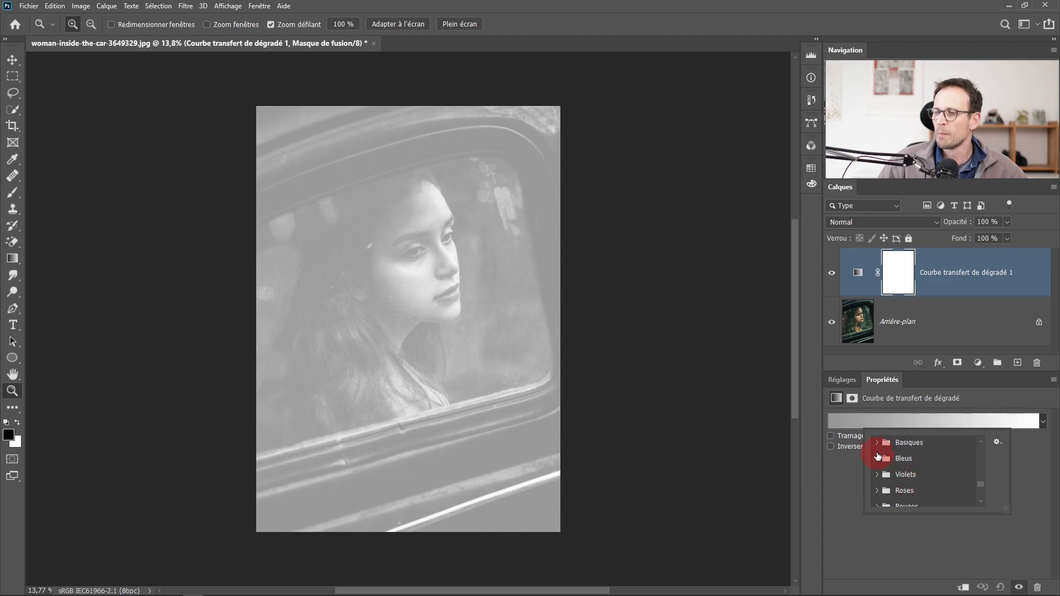
{"action": "left_click", "coordinate": [878, 463]}
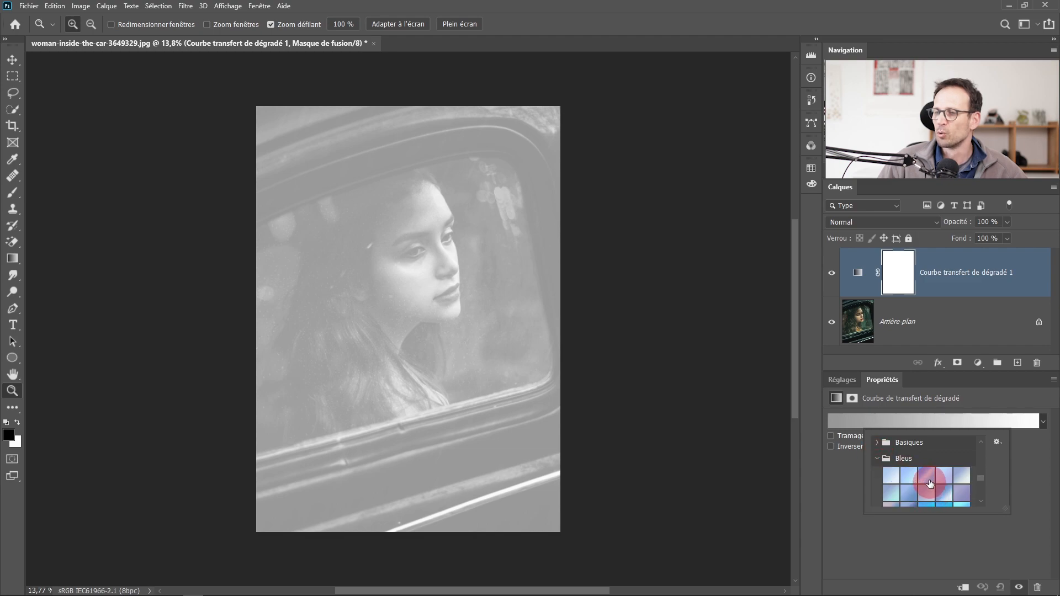
{"action": "left_click", "coordinate": [926, 477]}
{"action": "left_click", "coordinate": [961, 488]}
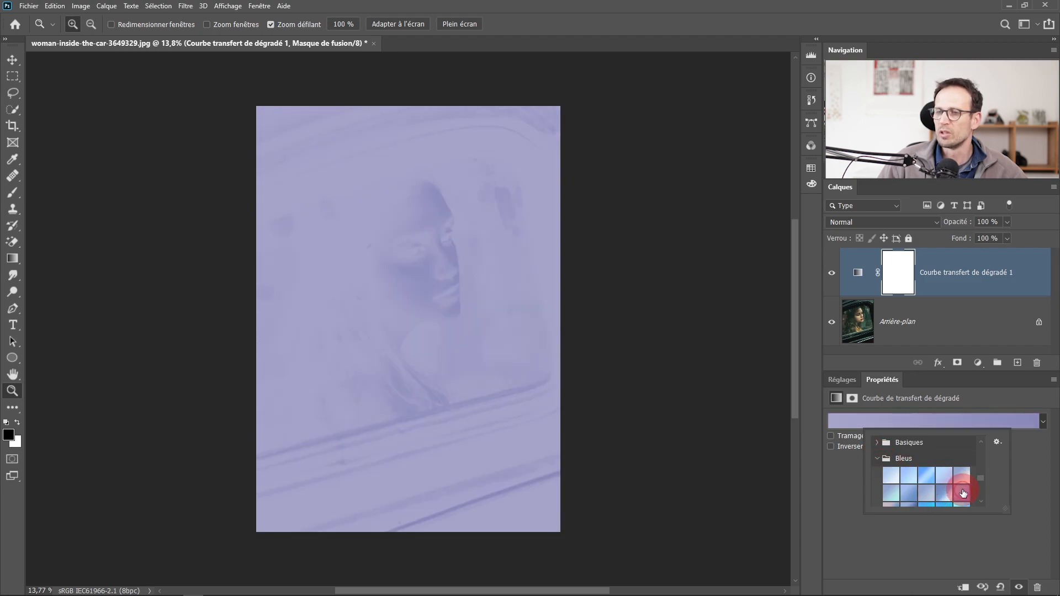
{"action": "left_click", "coordinate": [910, 497]}
{"action": "scroll", "coordinate": [911, 496], "scroll_direction": "down", "scroll_amount": 1}
{"action": "left_click", "coordinate": [911, 496]}
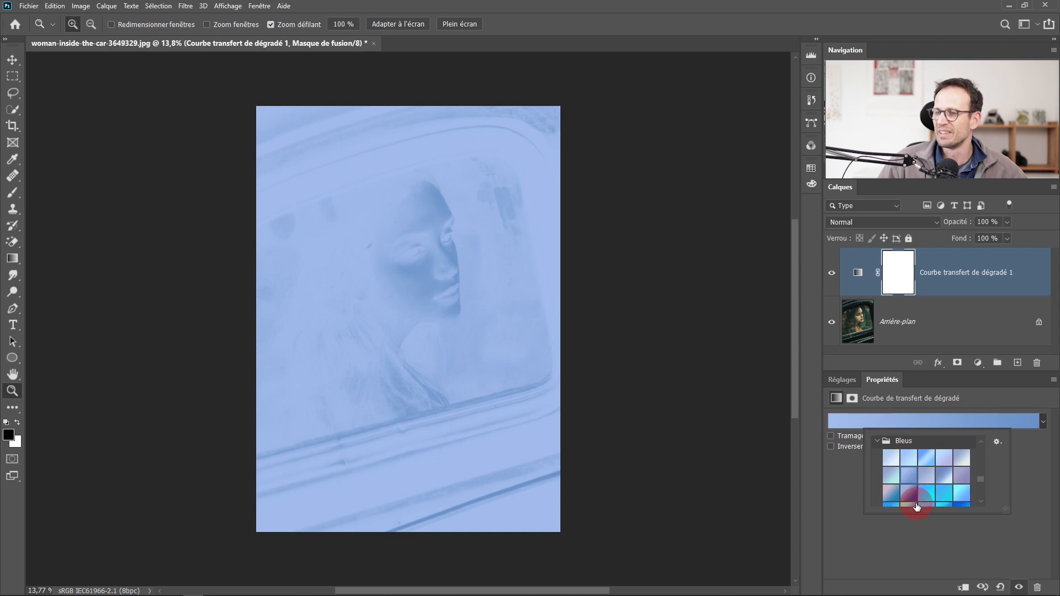
- Apply the violet-to-orange preset "Blue-Violet, Yellow-Orange" to the gradient map
{"action": "scroll", "coordinate": [920, 480], "scroll_direction": "down", "scroll_amount": 5}
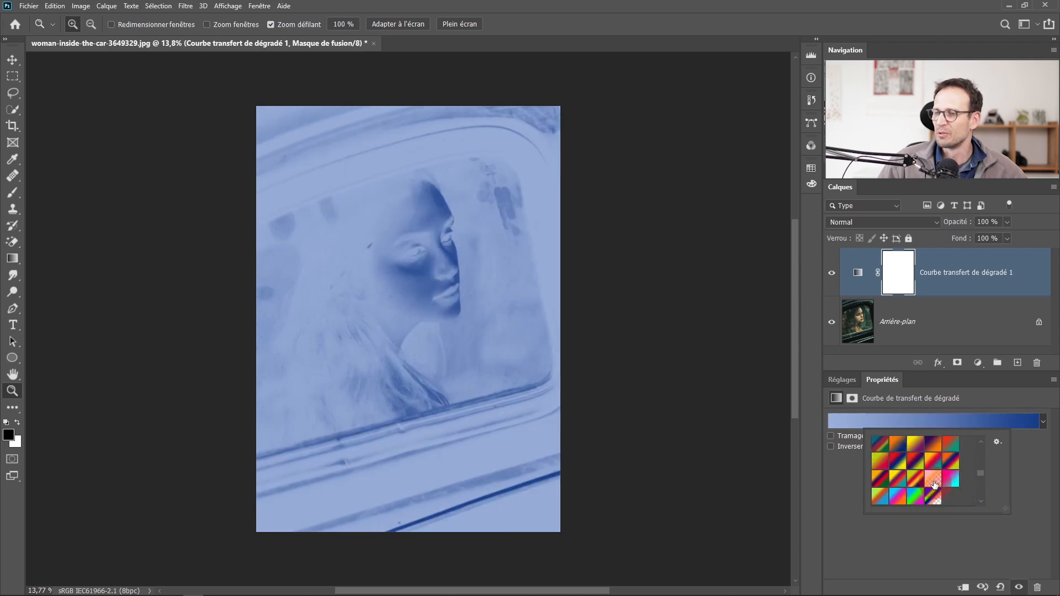
{"action": "left_click", "coordinate": [919, 466]}
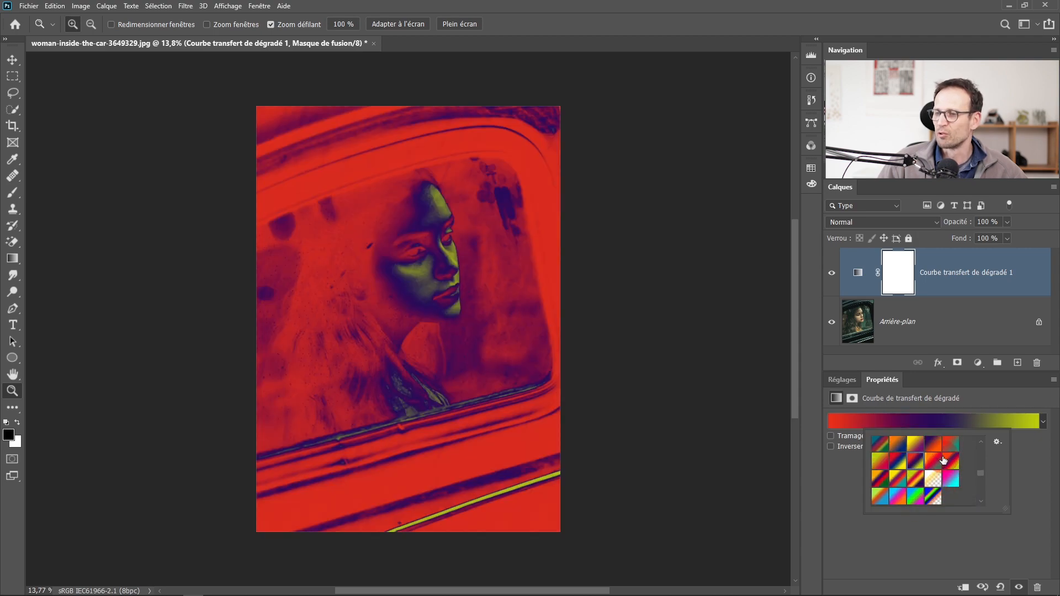
{"action": "left_click", "coordinate": [933, 449]}
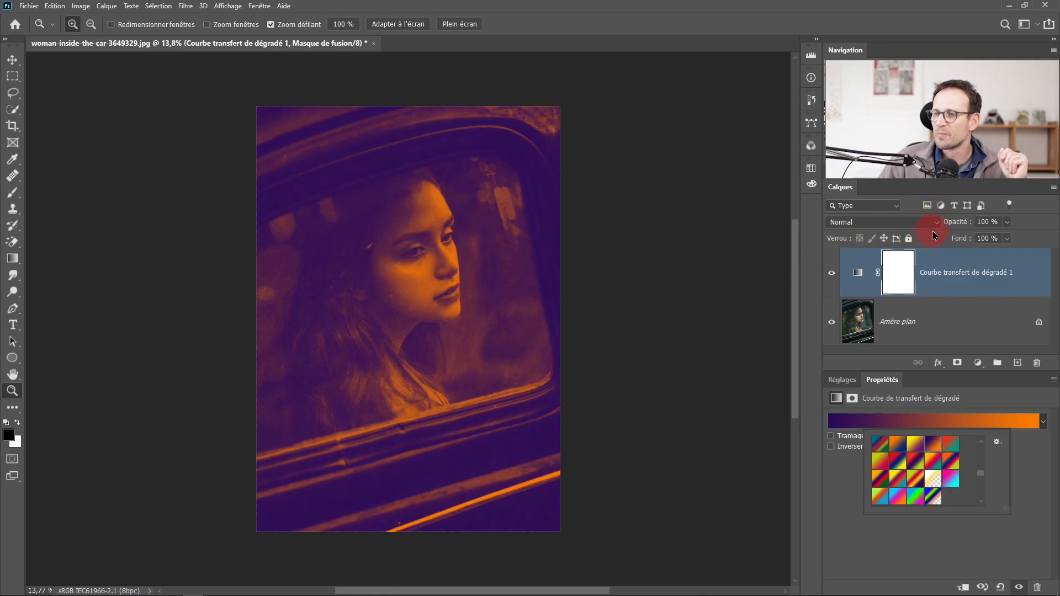
- Set the gradient map layer's opacity to 50% and compare the photo with and without the effect
{"action": "left_click", "coordinate": [956, 228]}
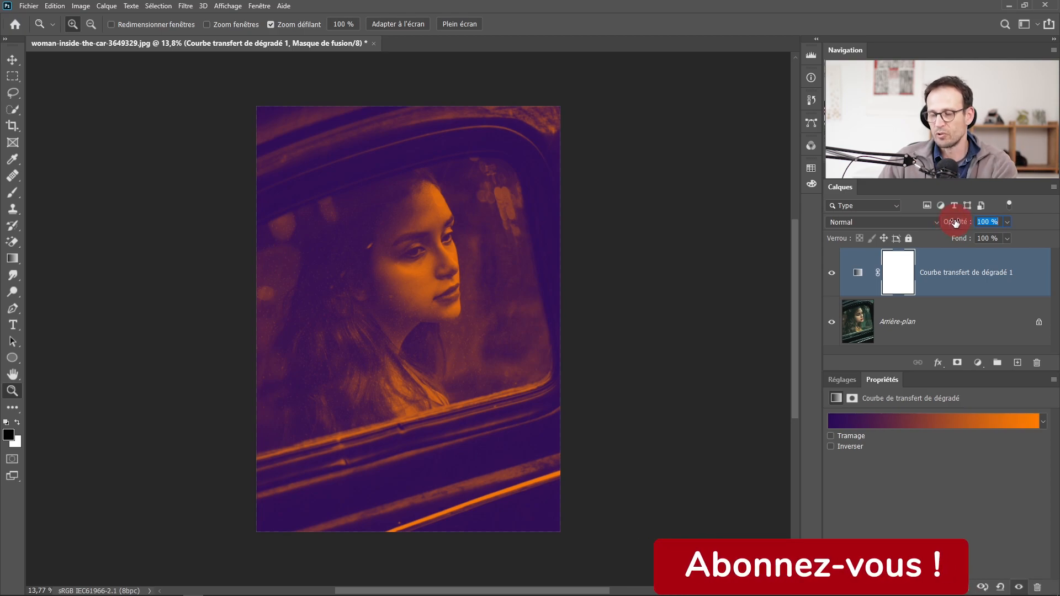
{"action": "type", "text": "50"}
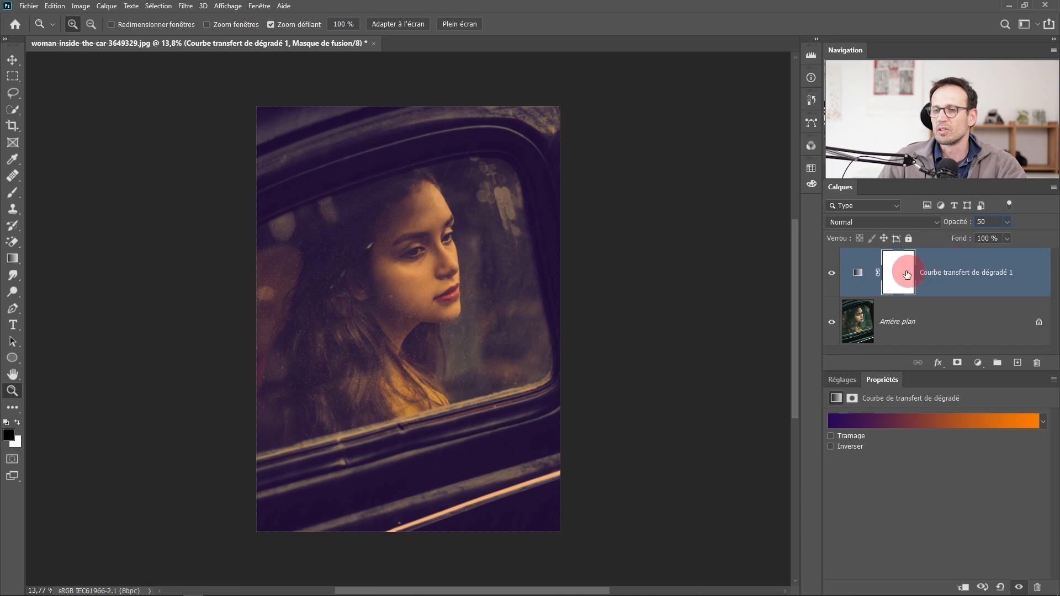
{"action": "left_click", "coordinate": [829, 274]}
{"action": "left_click", "coordinate": [830, 276]}
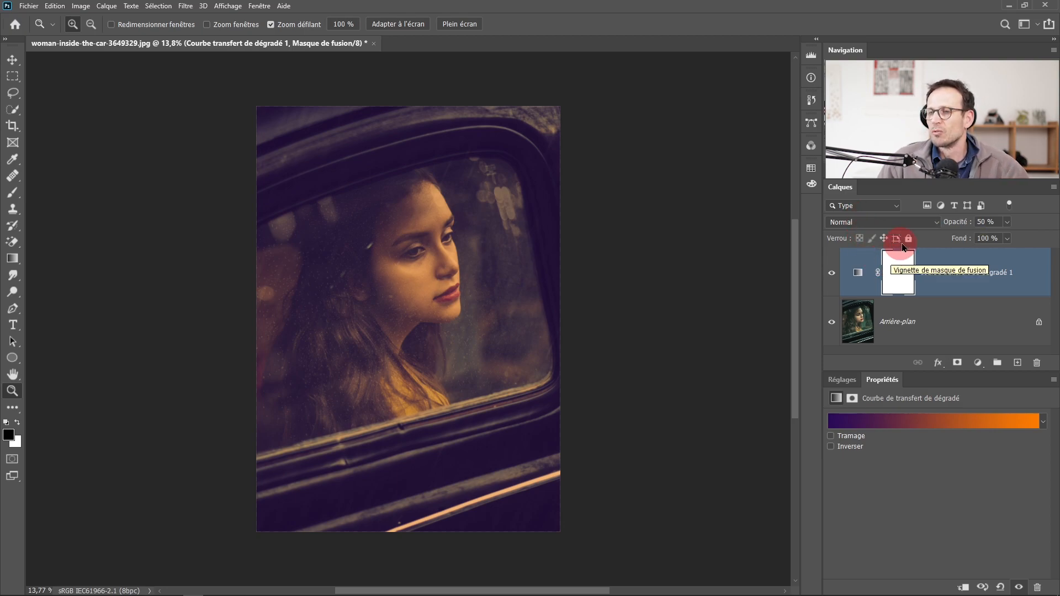
- Try the Eclaircir blend mode on the gradient map layer and compare the photo with and without it
{"action": "left_click", "coordinate": [939, 224]}
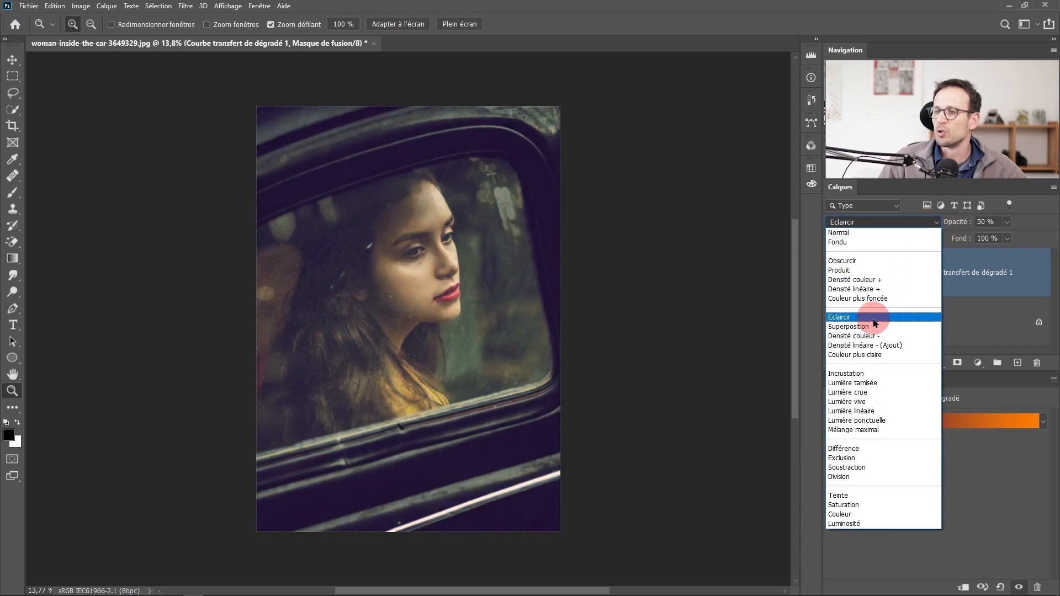
{"action": "left_click", "coordinate": [876, 320]}
{"action": "left_click", "coordinate": [833, 274]}
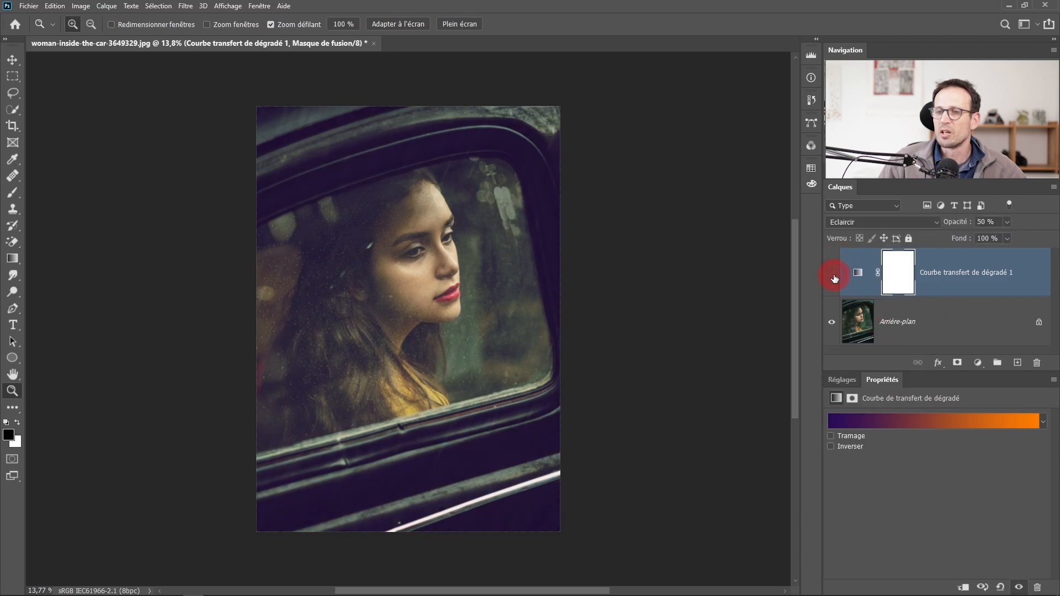
{"action": "left_click", "coordinate": [832, 273]}
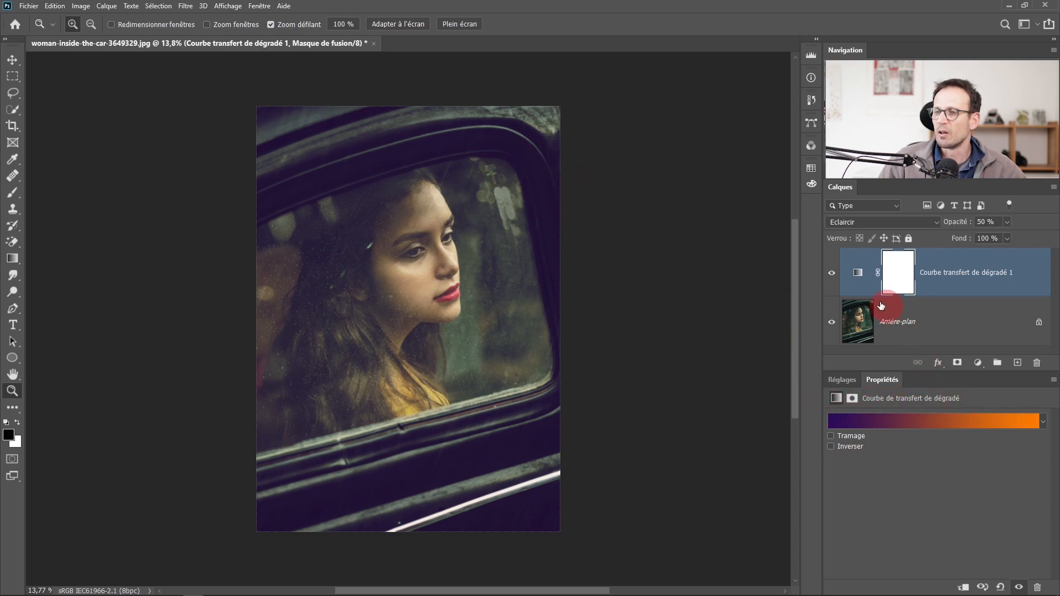
- Try the Lumière crue blend mode on the gradient map layer, toggling the layer's visibility to compare
{"action": "left_click", "coordinate": [856, 222]}
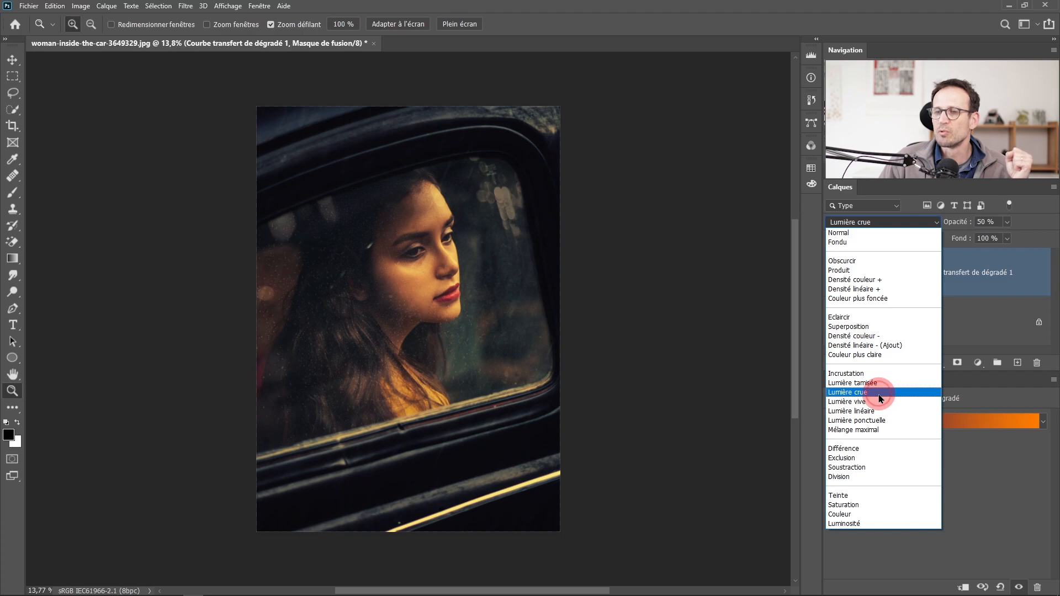
{"action": "left_click", "coordinate": [880, 392]}
{"action": "left_click", "coordinate": [833, 273]}
{"action": "left_click", "coordinate": [833, 273]}
{"action": "left_click", "coordinate": [833, 273]}
{"action": "left_click", "coordinate": [833, 272]}
{"action": "left_click", "coordinate": [833, 273]}
{"action": "left_click", "coordinate": [833, 274]}
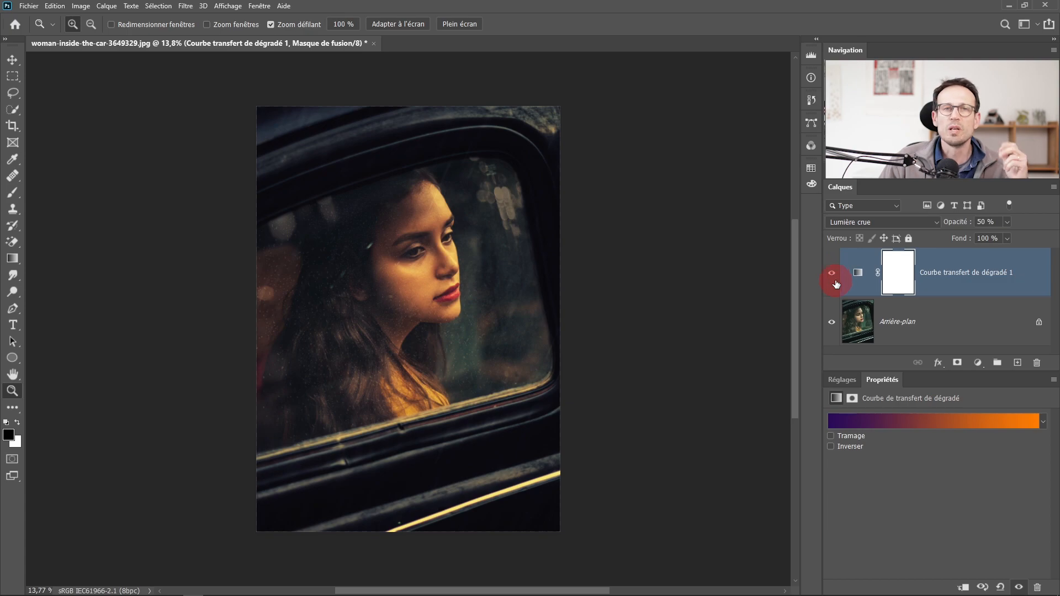
- Set the gradient map layer's blend mode to Couleur and compare the photo with and without the effect
{"action": "left_click", "coordinate": [853, 222]}
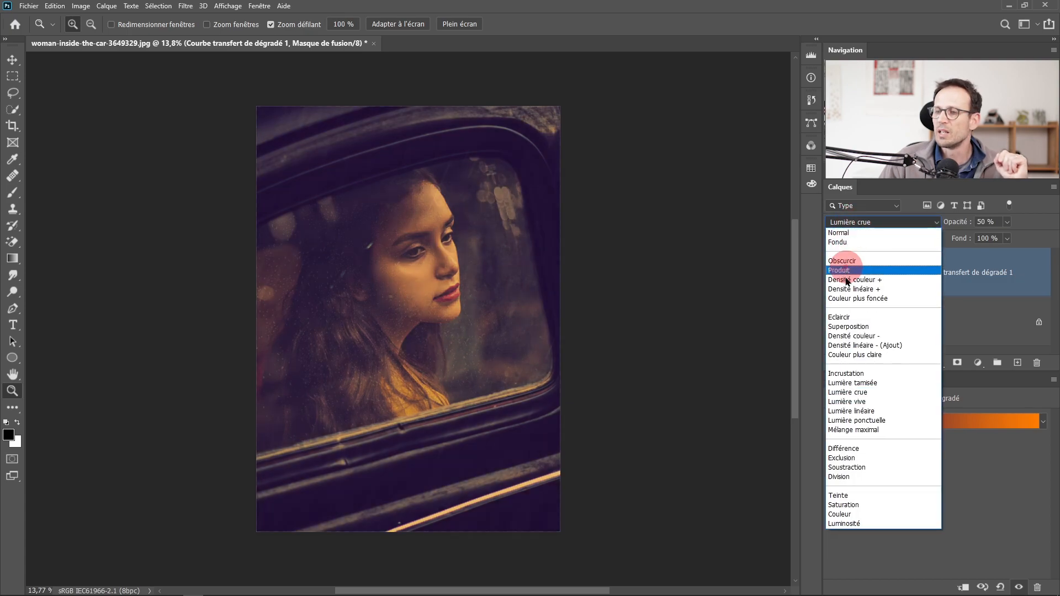
{"action": "left_click", "coordinate": [856, 515]}
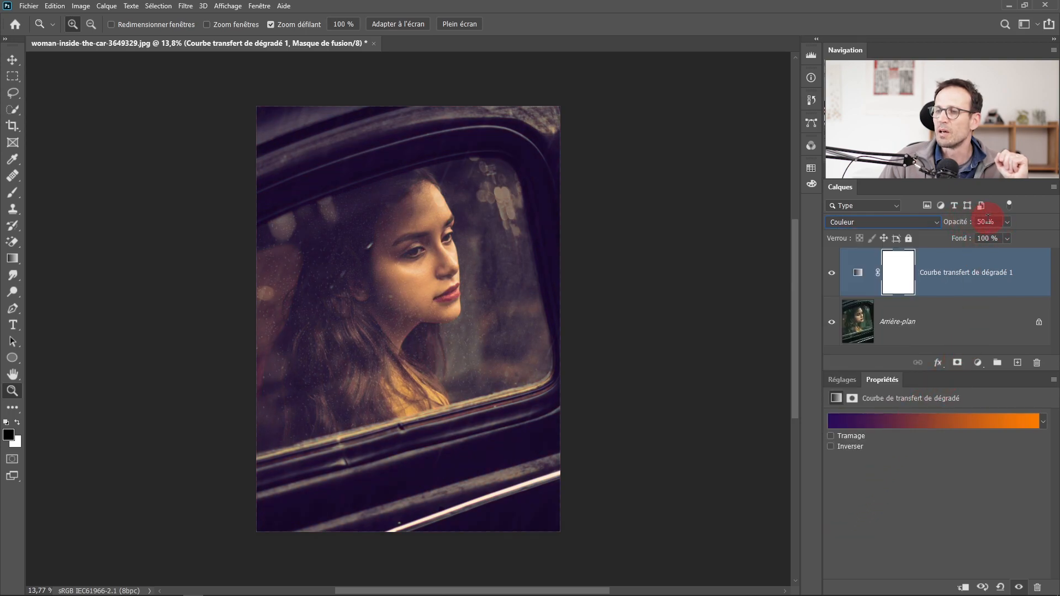
{"action": "left_click", "coordinate": [832, 274]}
{"action": "left_click", "coordinate": [832, 273]}
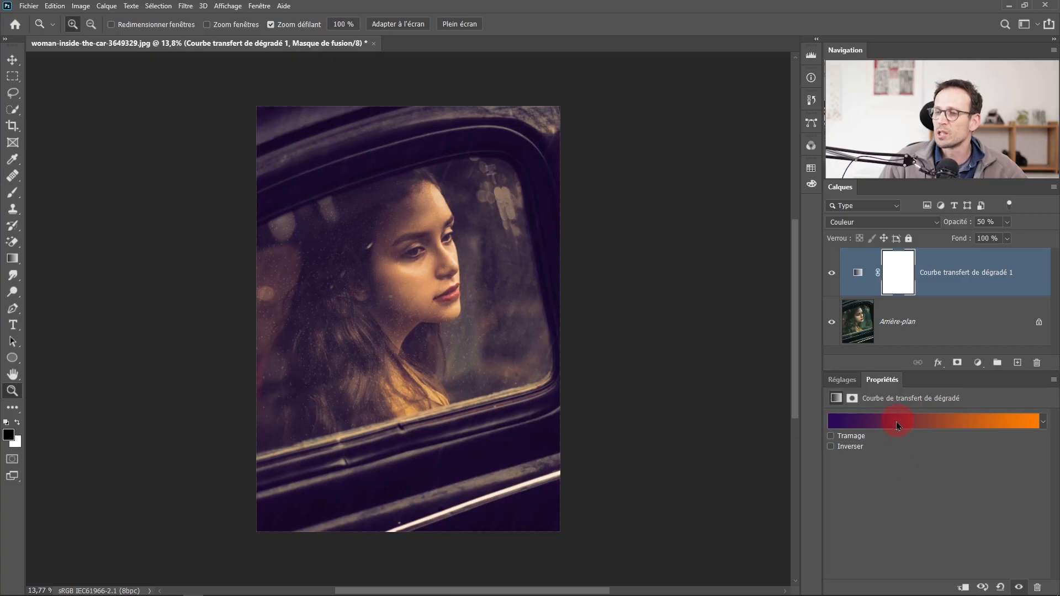
- Open the gradient for editing, change its type to Bruit and set the roughness (Cassure) to 10%
{"action": "left_click", "coordinate": [901, 422]}
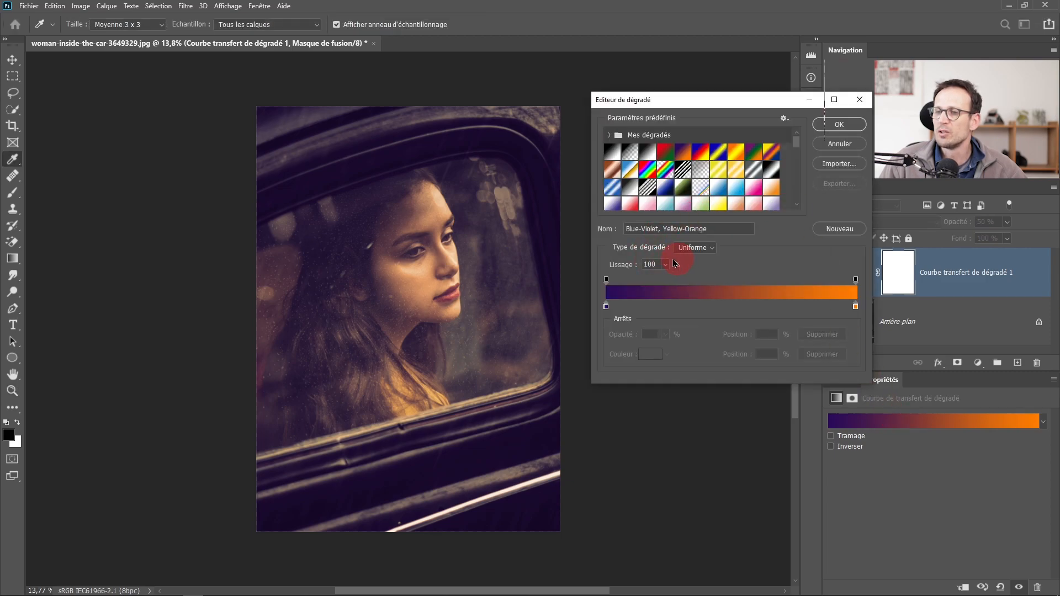
{"action": "left_click", "coordinate": [709, 248]}
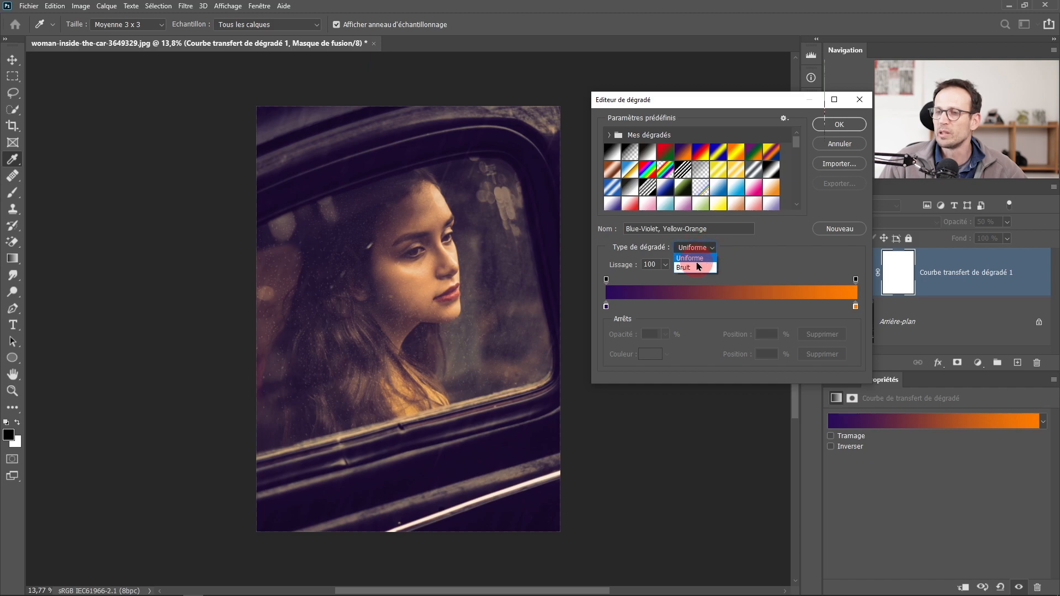
{"action": "left_click", "coordinate": [690, 268]}
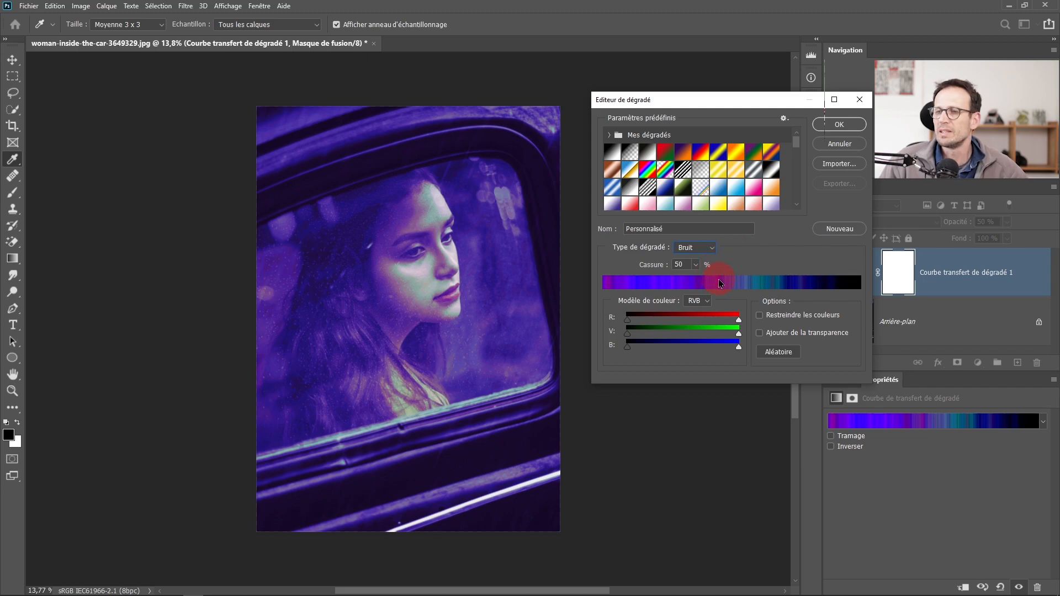
{"action": "left_click", "coordinate": [696, 265]}
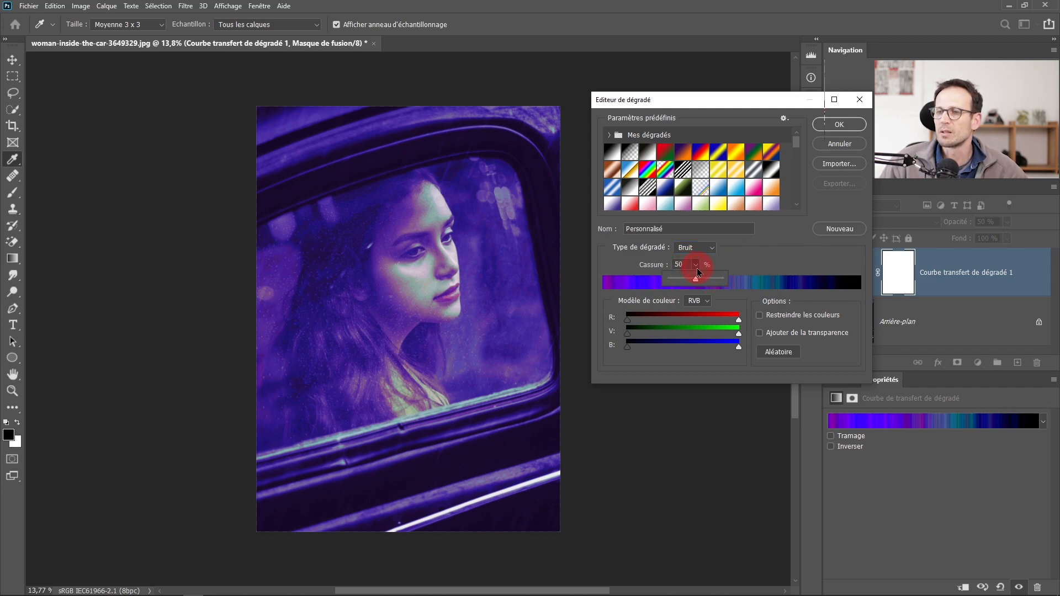
{"action": "left_click_drag", "start_coordinate": [699, 280], "coordinate": [677, 286]}
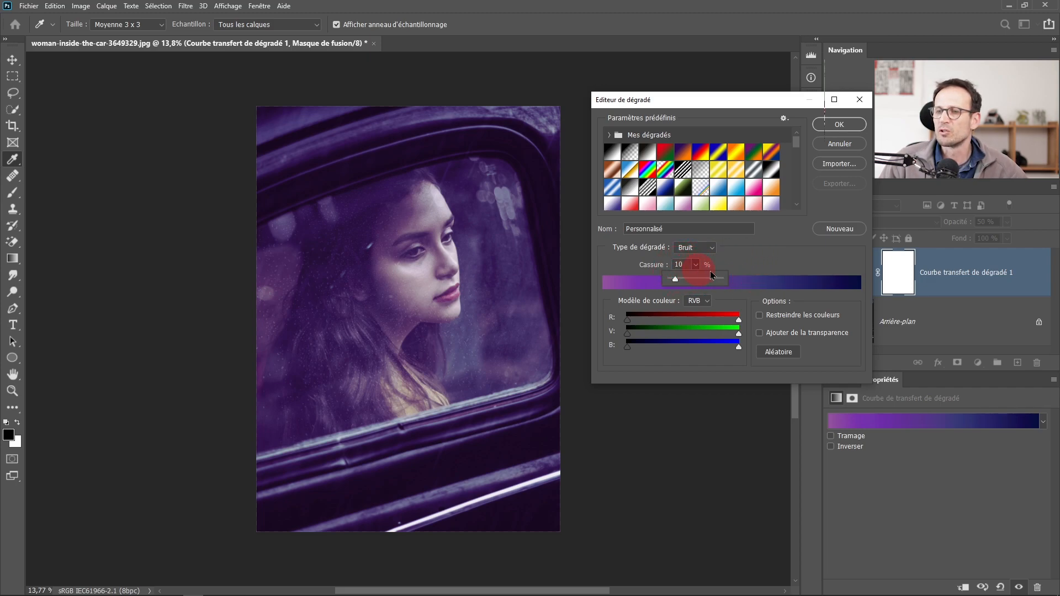
{"action": "left_click", "coordinate": [728, 261]}
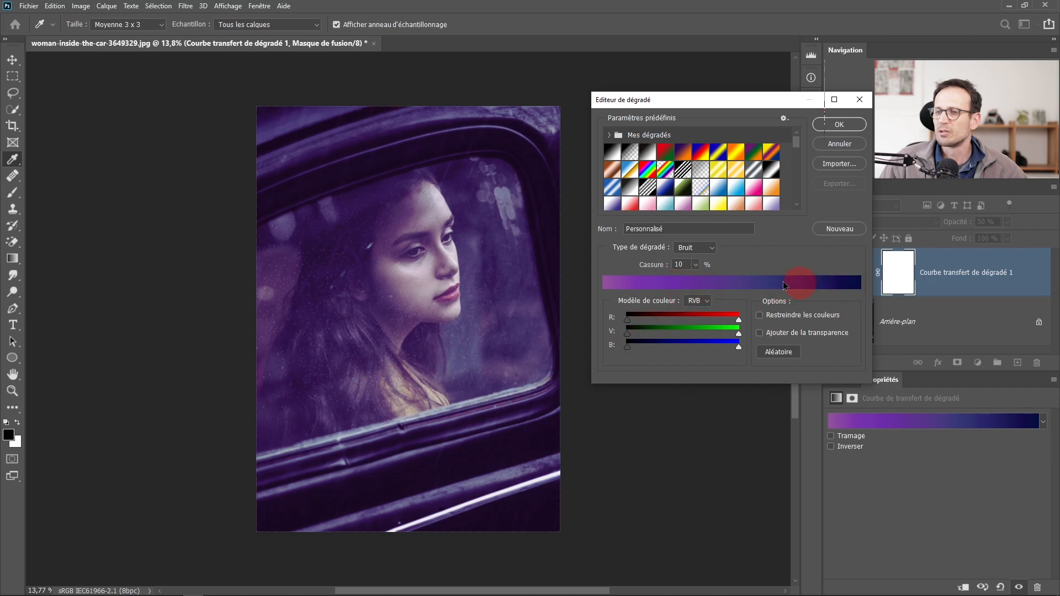
- Generate a series of random colour variations of the noise gradient
{"action": "left_click", "coordinate": [775, 359]}
{"action": "left_click", "coordinate": [776, 359]}
{"action": "left_click", "coordinate": [776, 359]}
{"action": "left_click", "coordinate": [776, 359]}
{"action": "left_click", "coordinate": [775, 358]}
{"action": "left_click", "coordinate": [774, 359]}
{"action": "left_click", "coordinate": [773, 359]}
{"action": "left_click", "coordinate": [772, 359]}
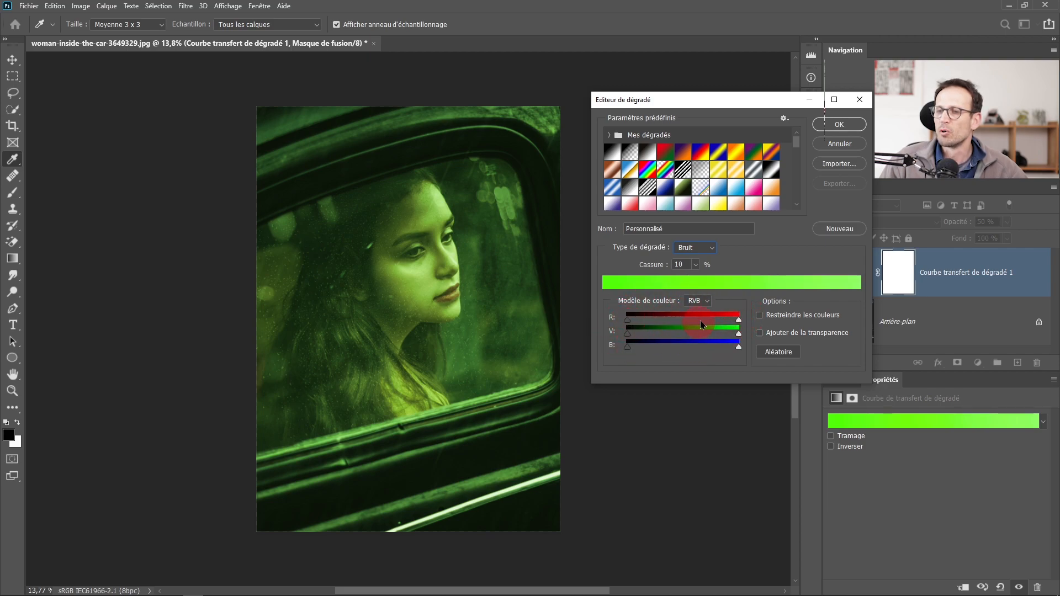
{"action": "left_click", "coordinate": [777, 360]}
{"action": "left_click", "coordinate": [777, 361]}
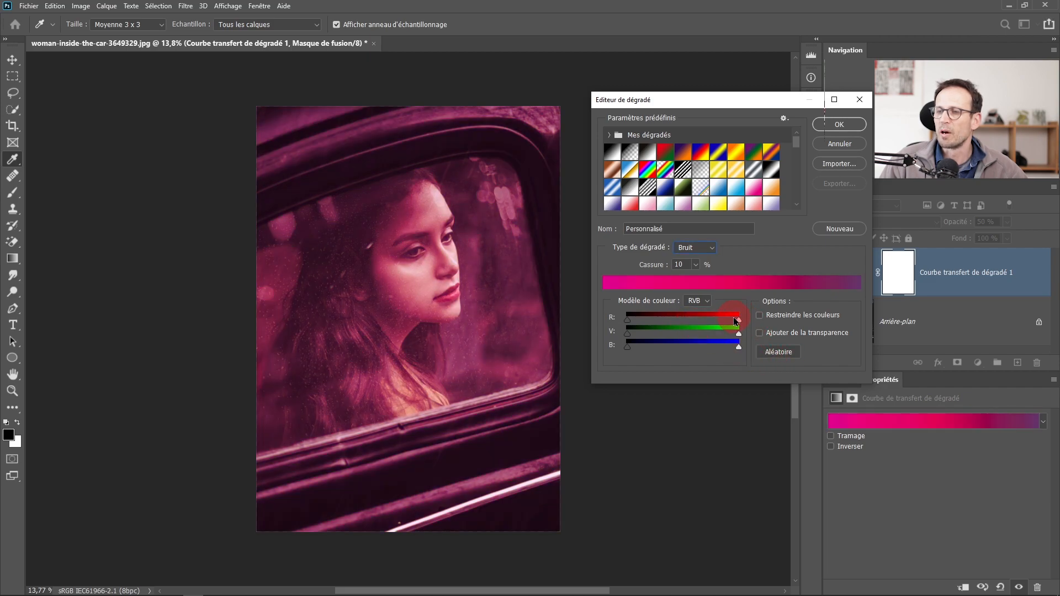
- Lower the red channel's upper limit to zero and randomize the noise gradient several times
{"action": "left_click_drag", "start_coordinate": [739, 322], "coordinate": [614, 318]}
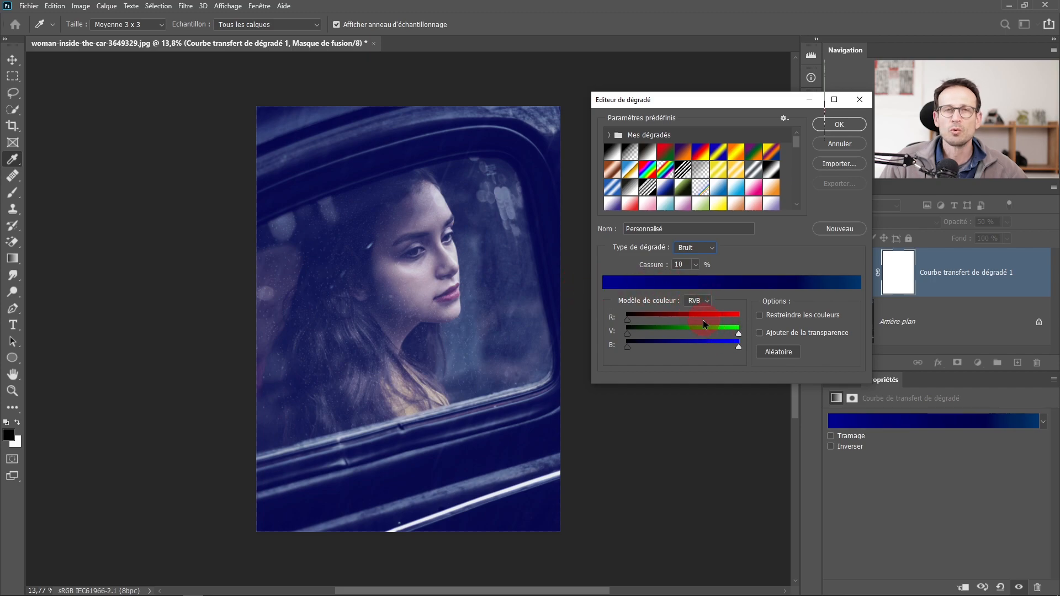
{"action": "left_click", "coordinate": [768, 357]}
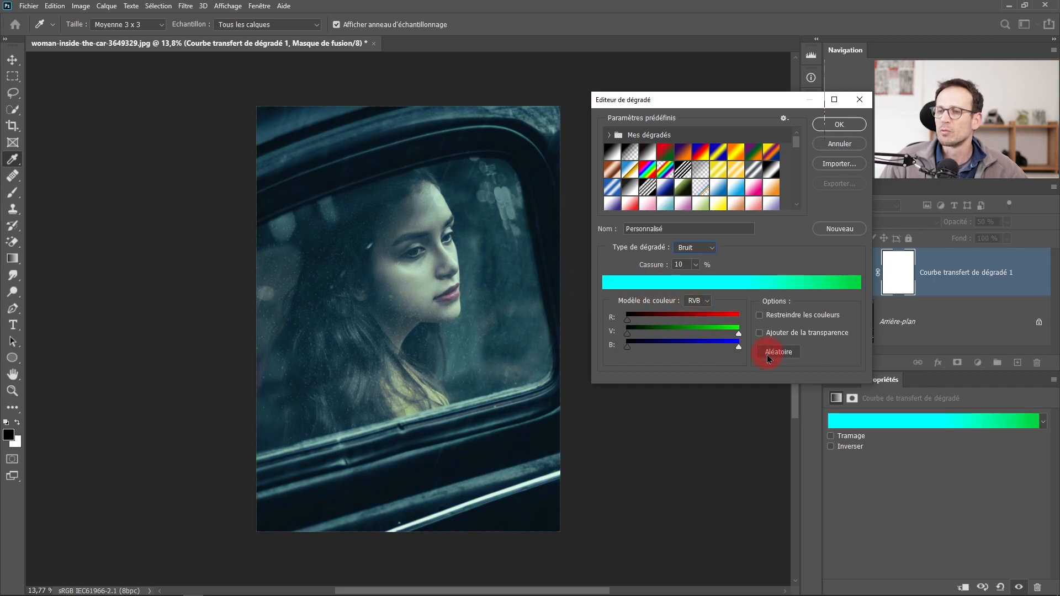
{"action": "left_click", "coordinate": [769, 358]}
{"action": "left_click", "coordinate": [771, 359]}
{"action": "left_click", "coordinate": [773, 360]}
{"action": "left_click", "coordinate": [773, 360]}
{"action": "left_click", "coordinate": [769, 356]}
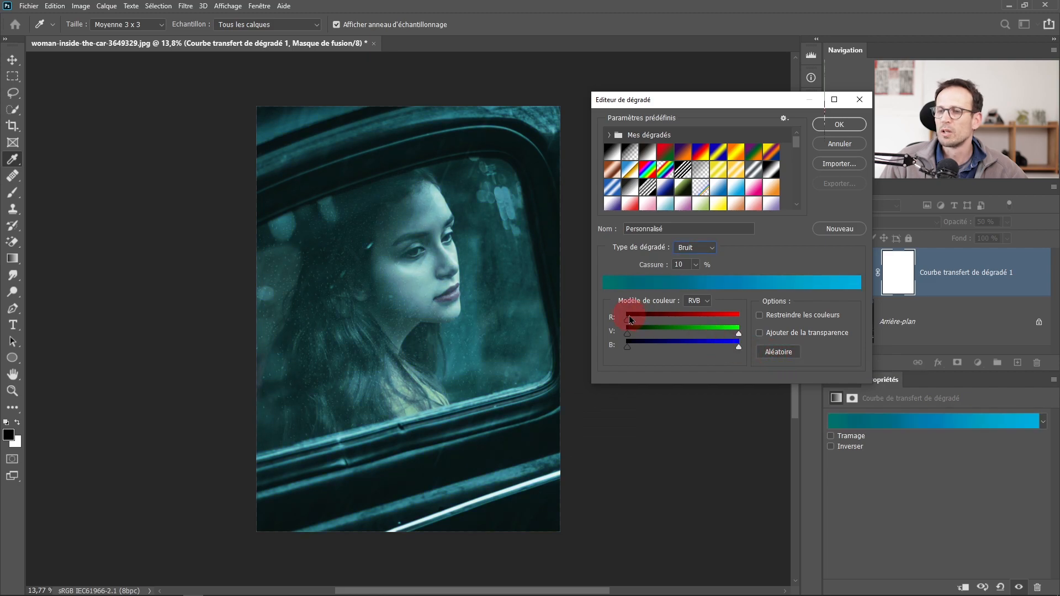
- Restore the red channel's upper limit to maximum and raise the lower limits of red and green to roughly two thirds
{"action": "left_click_drag", "start_coordinate": [631, 320], "coordinate": [739, 320]}
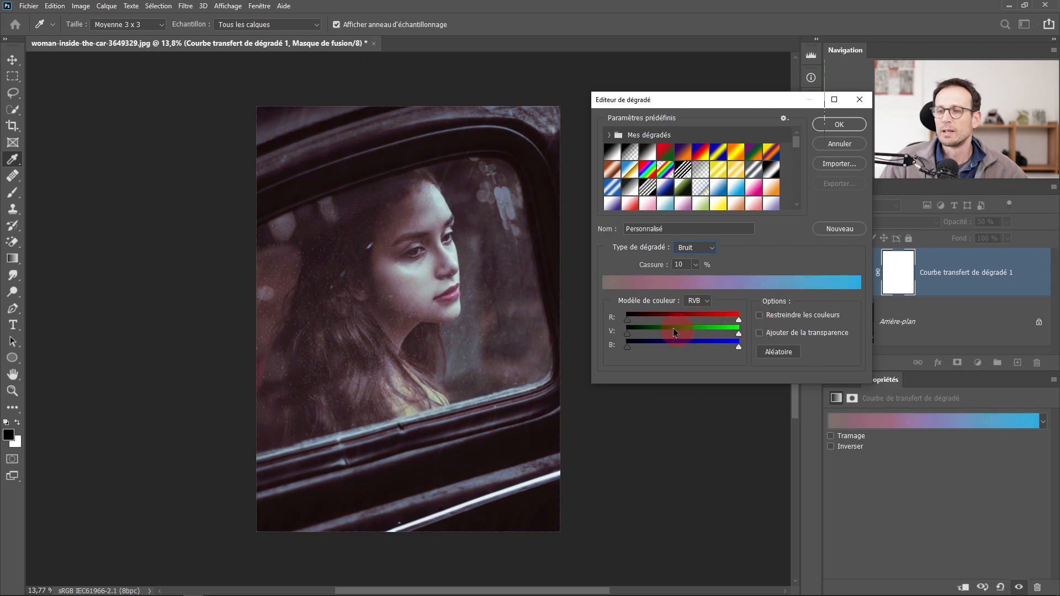
{"action": "left_click_drag", "start_coordinate": [627, 320], "coordinate": [699, 320]}
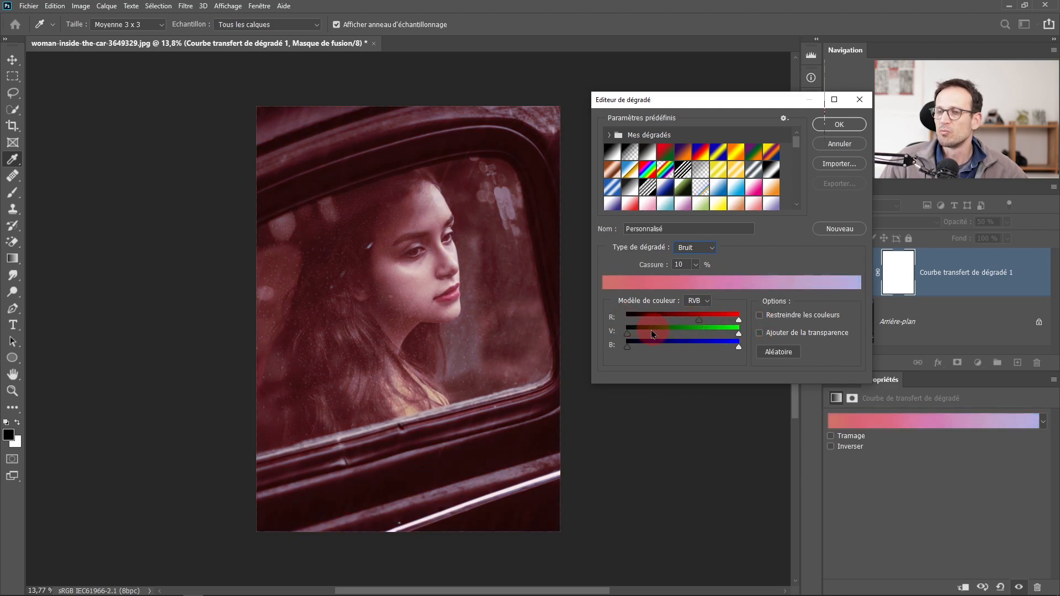
{"action": "left_click_drag", "start_coordinate": [628, 338], "coordinate": [697, 342]}
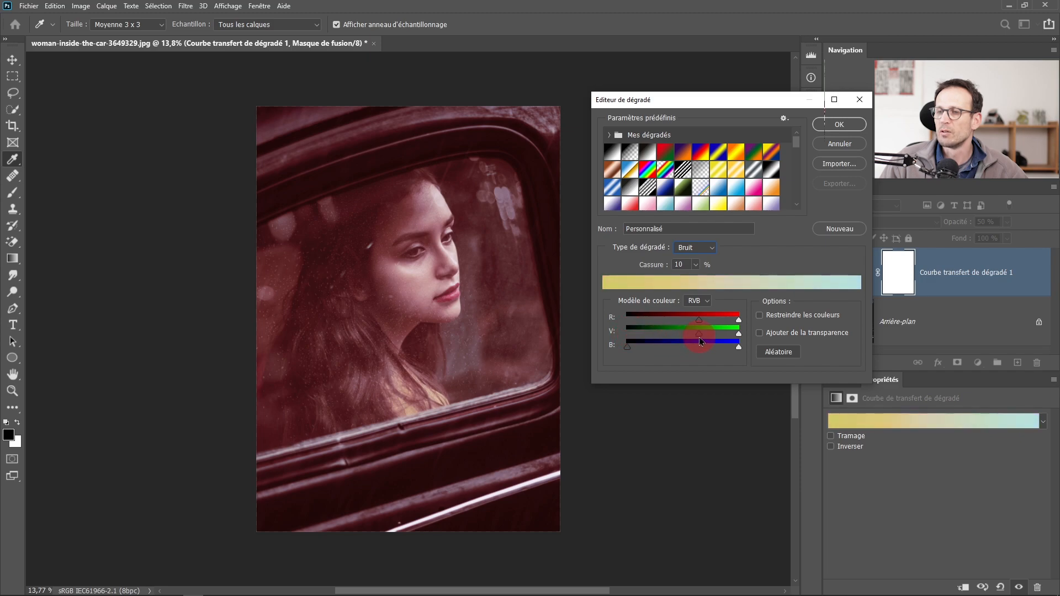
- Raise the blue channel's lower limit to roughly two thirds and generate several random pastel variations of the noise gradient
{"action": "left_click_drag", "start_coordinate": [627, 347], "coordinate": [705, 356]}
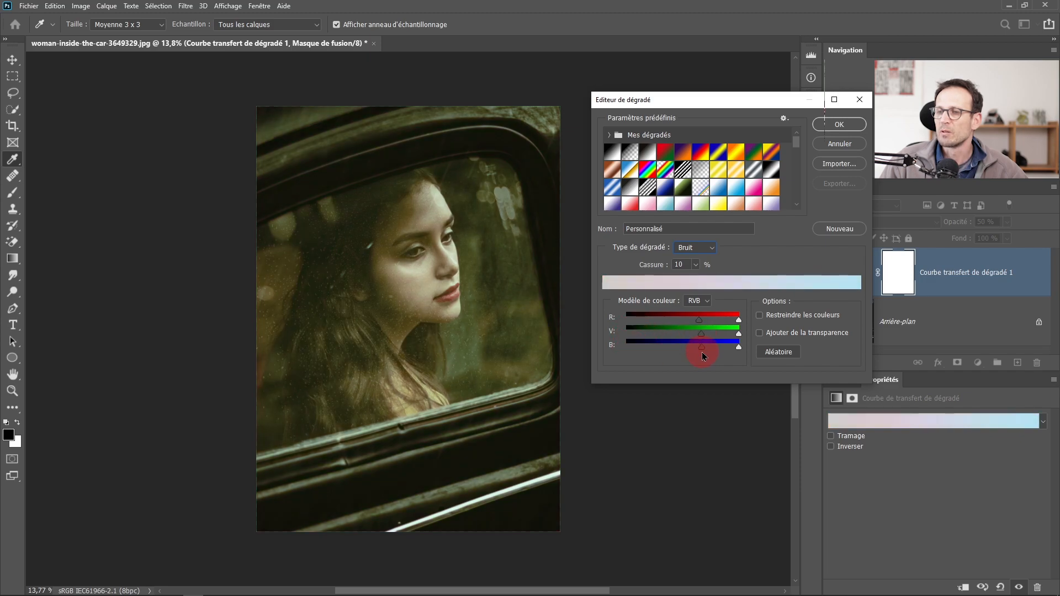
{"action": "left_click", "coordinate": [775, 355]}
{"action": "left_click", "coordinate": [776, 355]}
{"action": "left_click", "coordinate": [776, 357]}
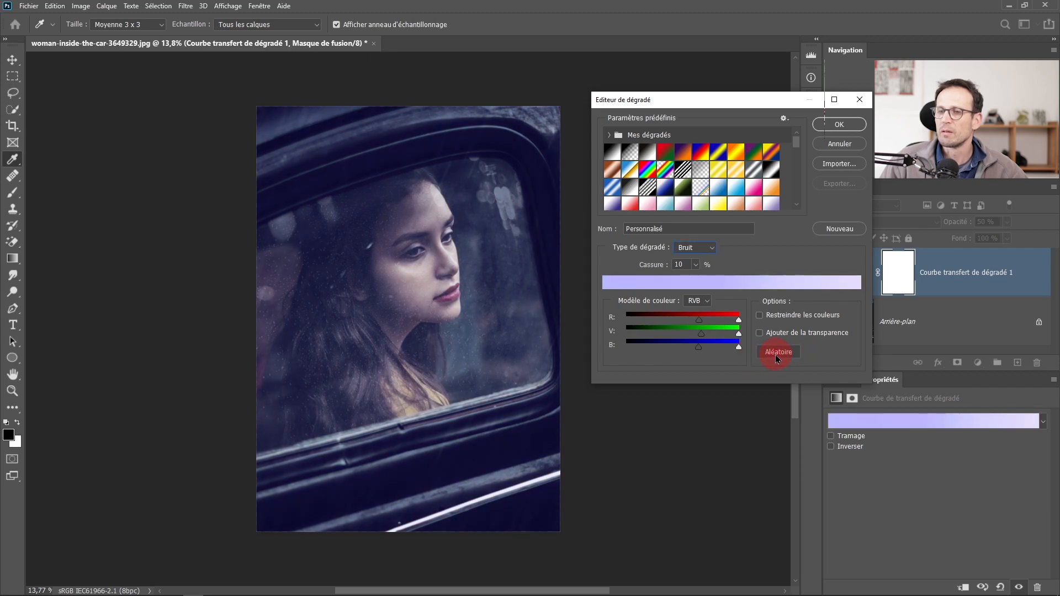
{"action": "left_click", "coordinate": [776, 357]}
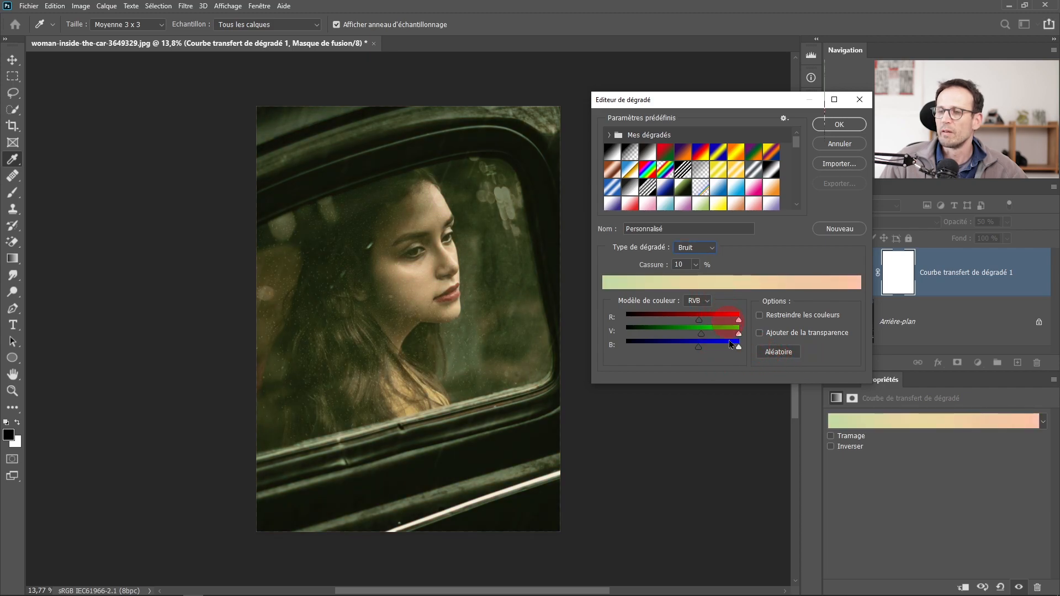
{"action": "left_click", "coordinate": [776, 359]}
{"action": "left_click", "coordinate": [775, 358]}
{"action": "left_click", "coordinate": [775, 358]}
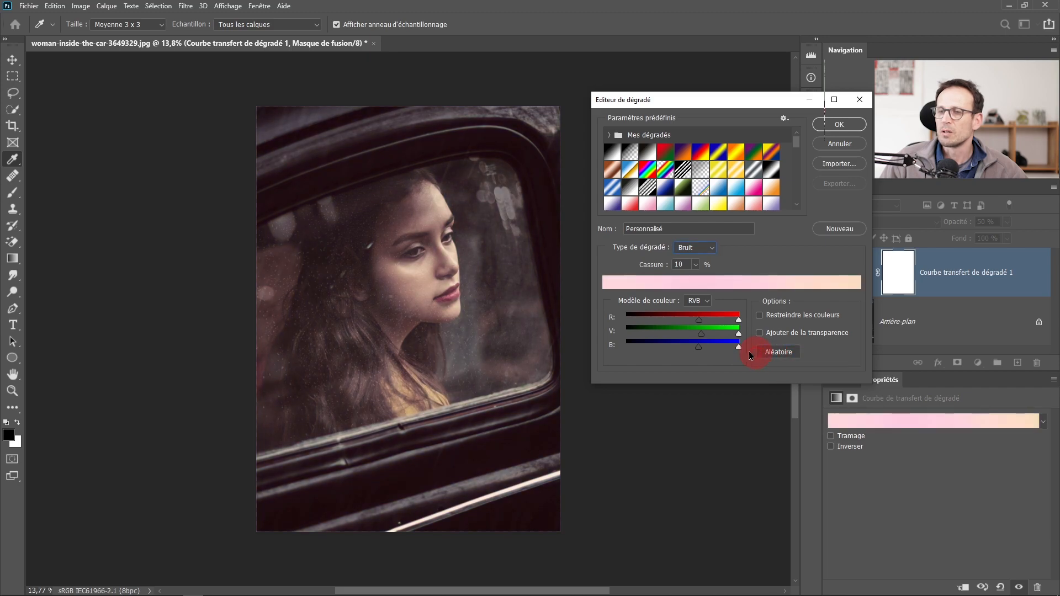
- Reset the lower limits of the red, green and blue channels to zero and change the colour model to TSL
{"action": "left_click_drag", "start_coordinate": [702, 335], "coordinate": [627, 335]}
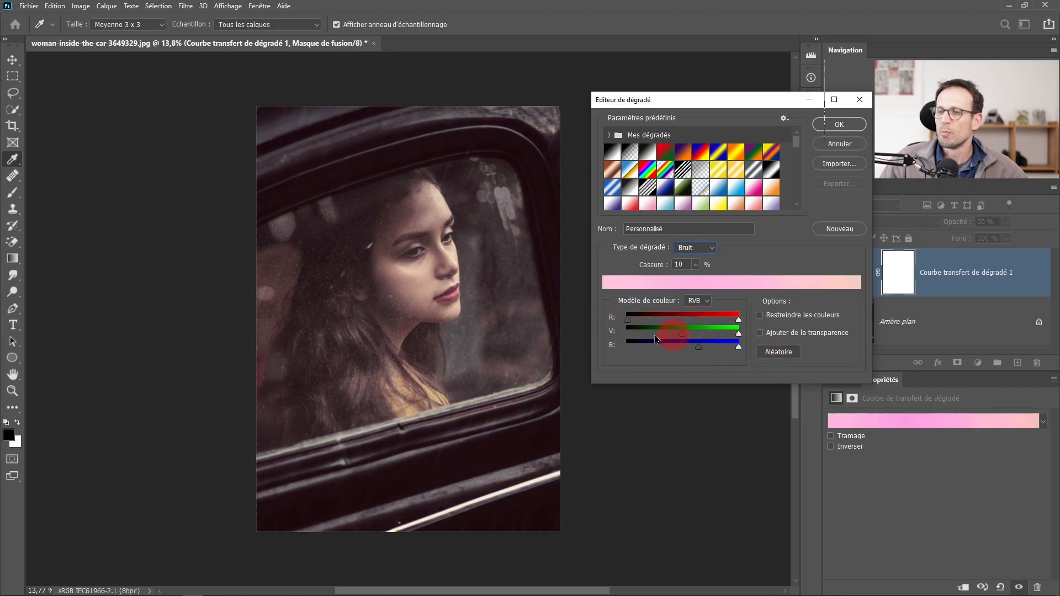
{"action": "left_click_drag", "start_coordinate": [694, 349], "coordinate": [591, 343]}
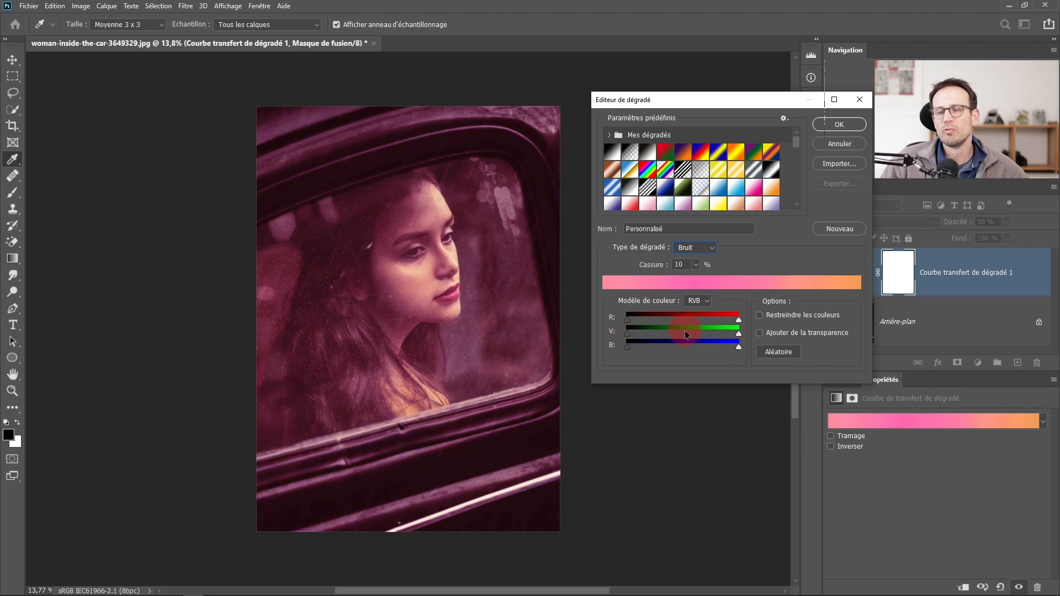
{"action": "left_click", "coordinate": [707, 302]}
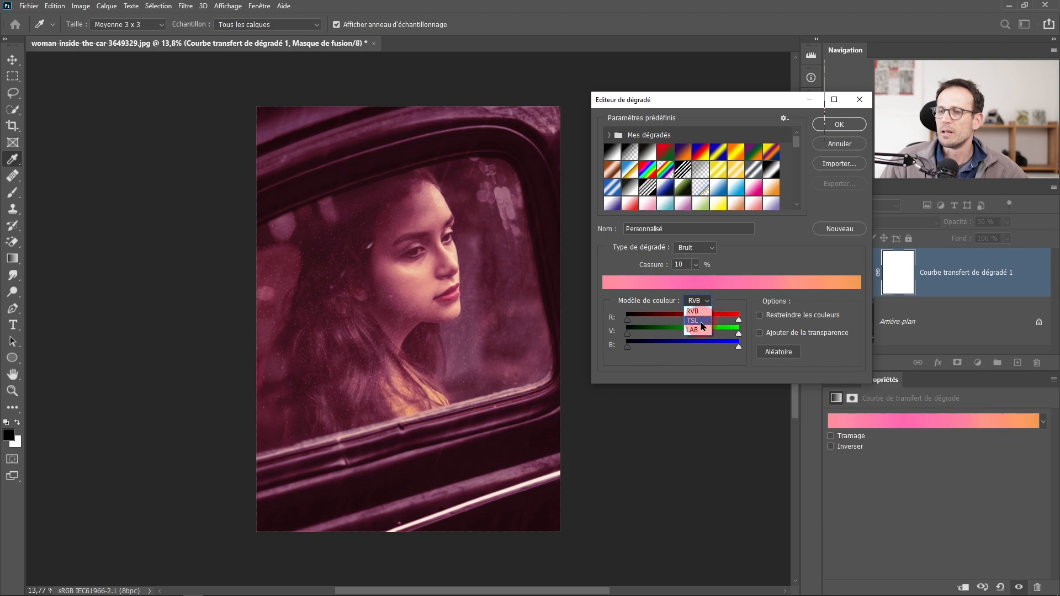
{"action": "left_click", "coordinate": [703, 325]}
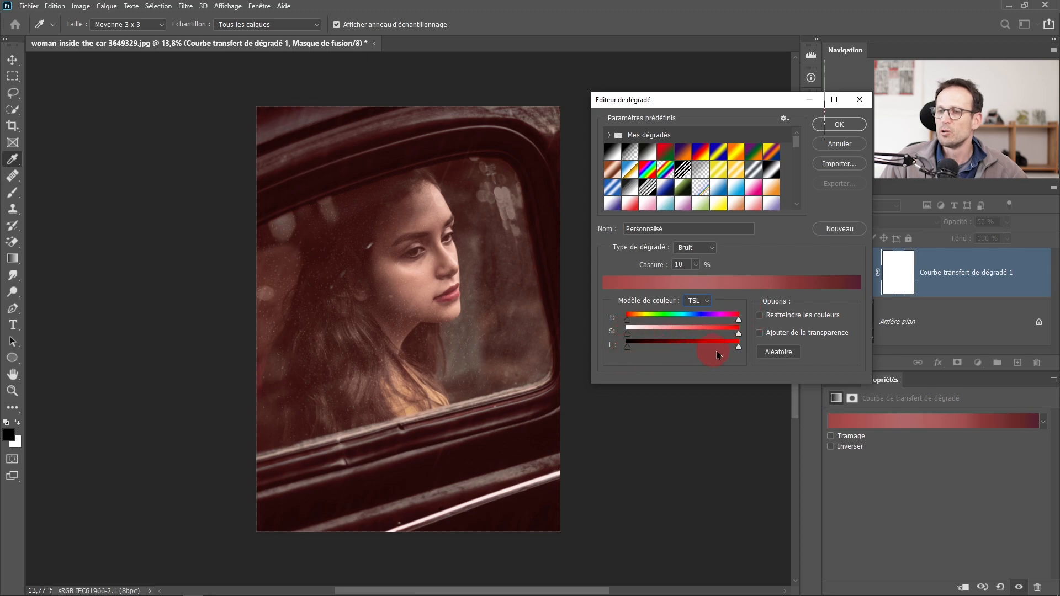
- Generate several random variations of the noise gradient with the full TSL ranges
{"action": "left_click", "coordinate": [778, 356]}
{"action": "left_click", "coordinate": [778, 356]}
{"action": "left_click", "coordinate": [777, 355]}
{"action": "left_click", "coordinate": [777, 355]}
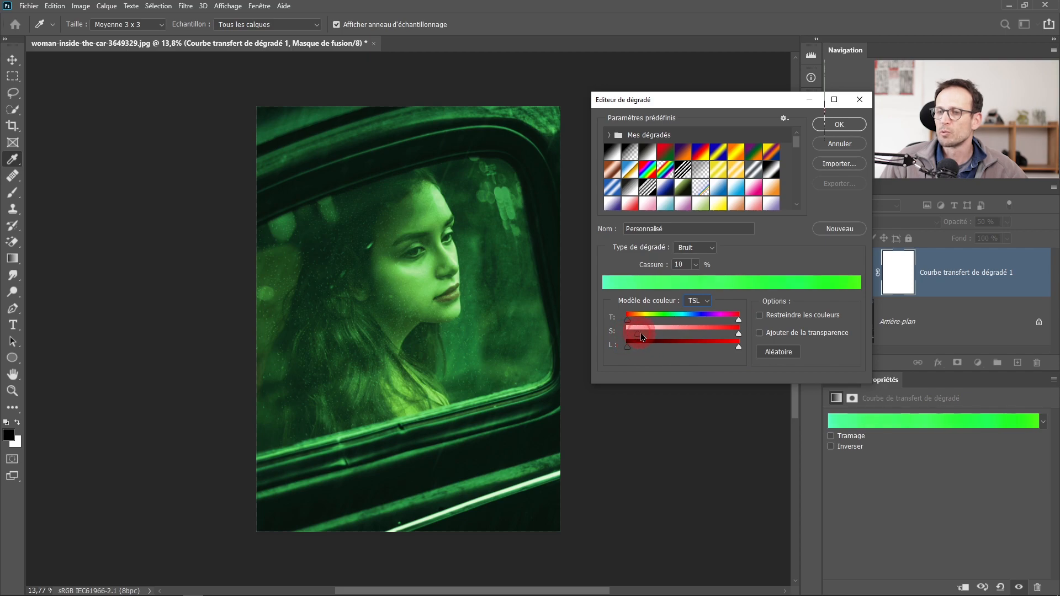
- Try highly saturated random variations with the saturation's lower limit at roughly 80%, and return that limit to zero
{"action": "left_click_drag", "start_coordinate": [640, 336], "coordinate": [691, 341]}
{"action": "left_click", "coordinate": [765, 353]}
{"action": "left_click", "coordinate": [779, 356]}
{"action": "left_click", "coordinate": [779, 356]}
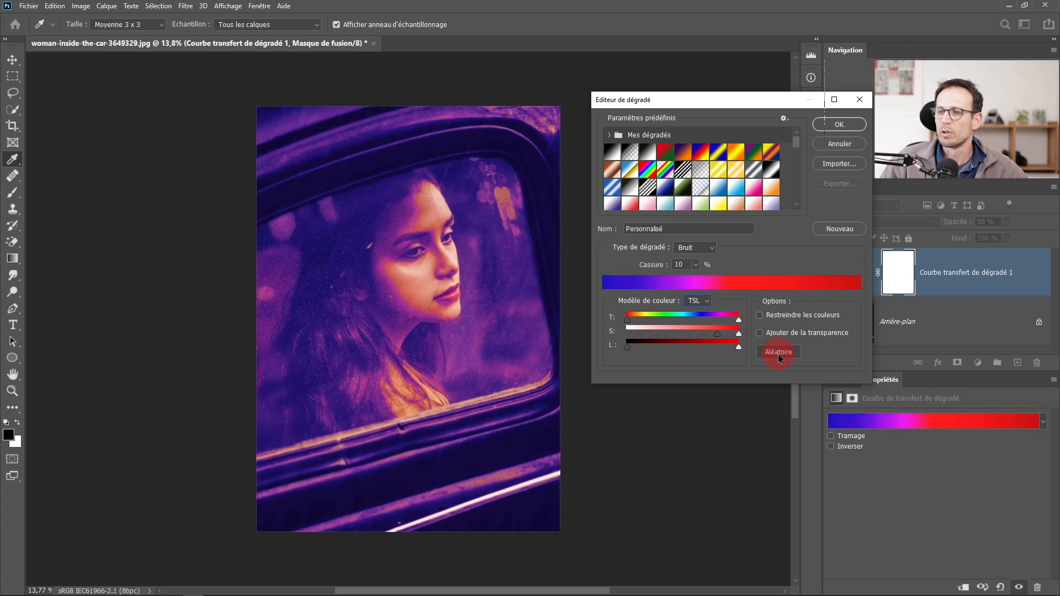
{"action": "left_click", "coordinate": [779, 357]}
{"action": "left_click", "coordinate": [779, 358]}
{"action": "left_click", "coordinate": [779, 358]}
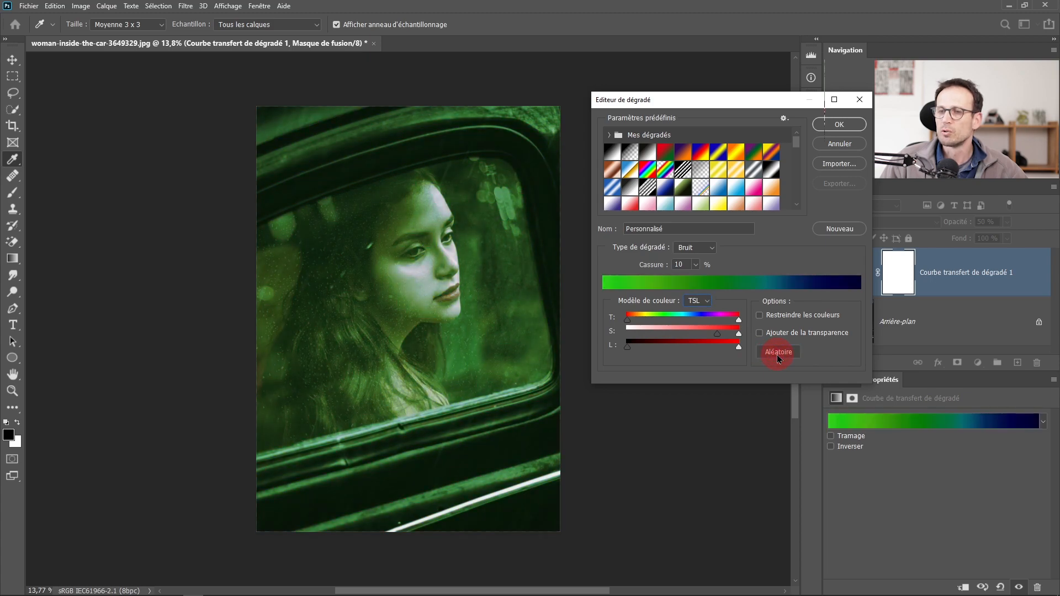
{"action": "left_click", "coordinate": [779, 358]}
{"action": "left_click_drag", "start_coordinate": [717, 334], "coordinate": [648, 328]}
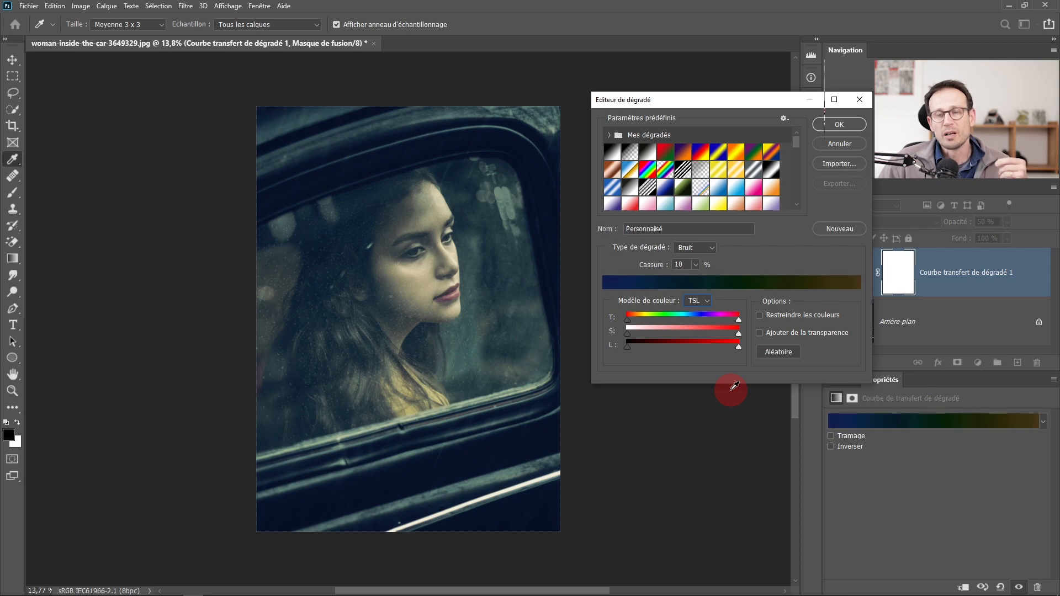
- Lower the luminosity's upper limit to roughly a quarter and generate several dark random variations of the gradient
{"action": "left_click_drag", "start_coordinate": [743, 355], "coordinate": [670, 356]}
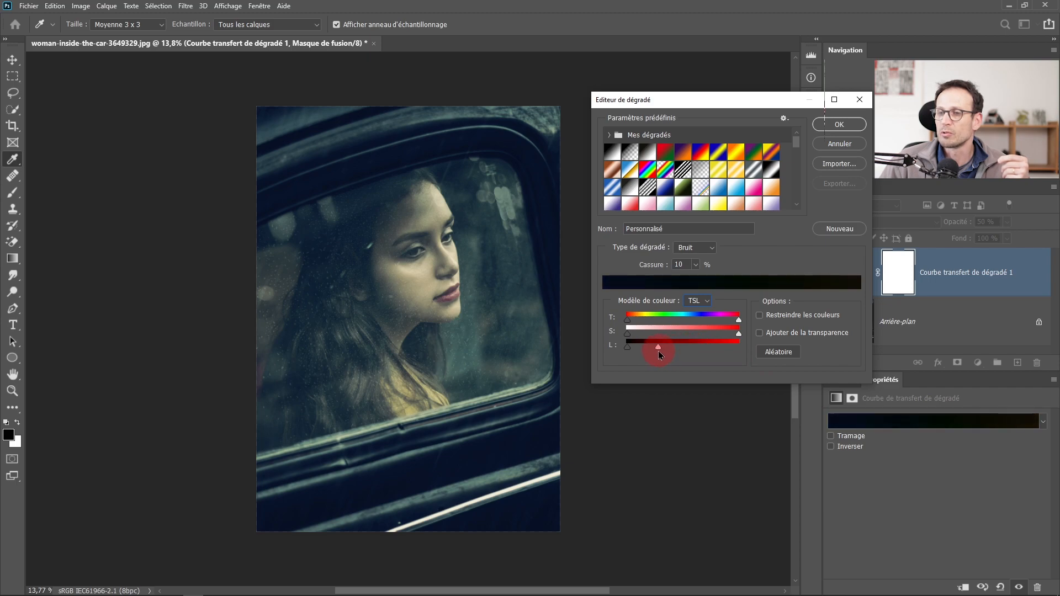
{"action": "left_click", "coordinate": [776, 353]}
{"action": "left_click", "coordinate": [775, 358]}
{"action": "left_click", "coordinate": [778, 356]}
{"action": "left_click", "coordinate": [778, 353]}
{"action": "left_click", "coordinate": [778, 354]}
{"action": "left_click", "coordinate": [777, 353]}
{"action": "left_click_drag", "start_coordinate": [737, 106], "coordinate": [661, 95]}
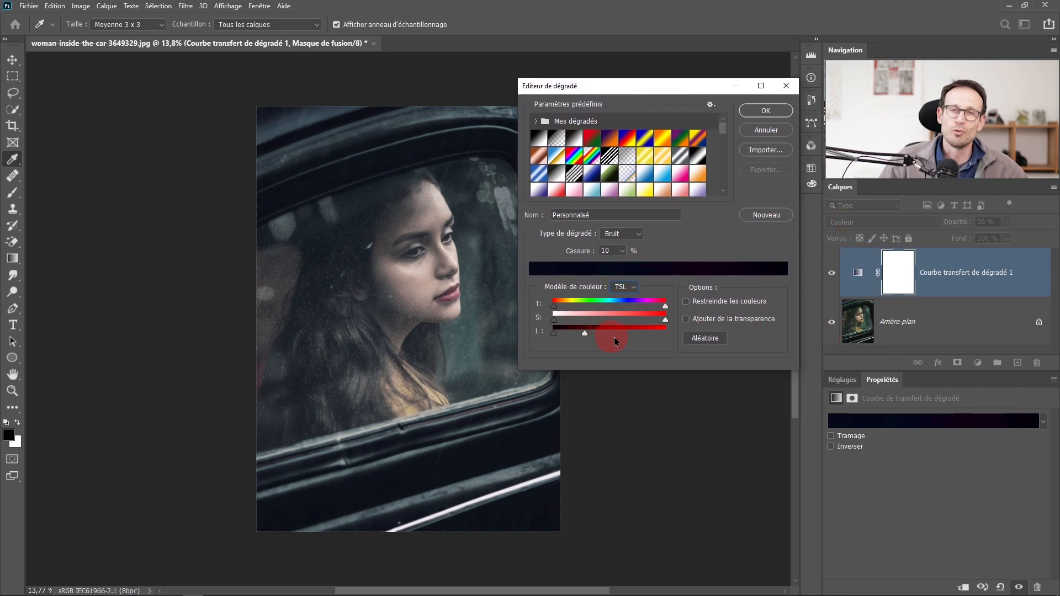
- Restore the luminosity's upper limit to maximum, randomize the gradient until it runs from purple to red, and apply it
{"action": "left_click_drag", "start_coordinate": [581, 335], "coordinate": [774, 327]}
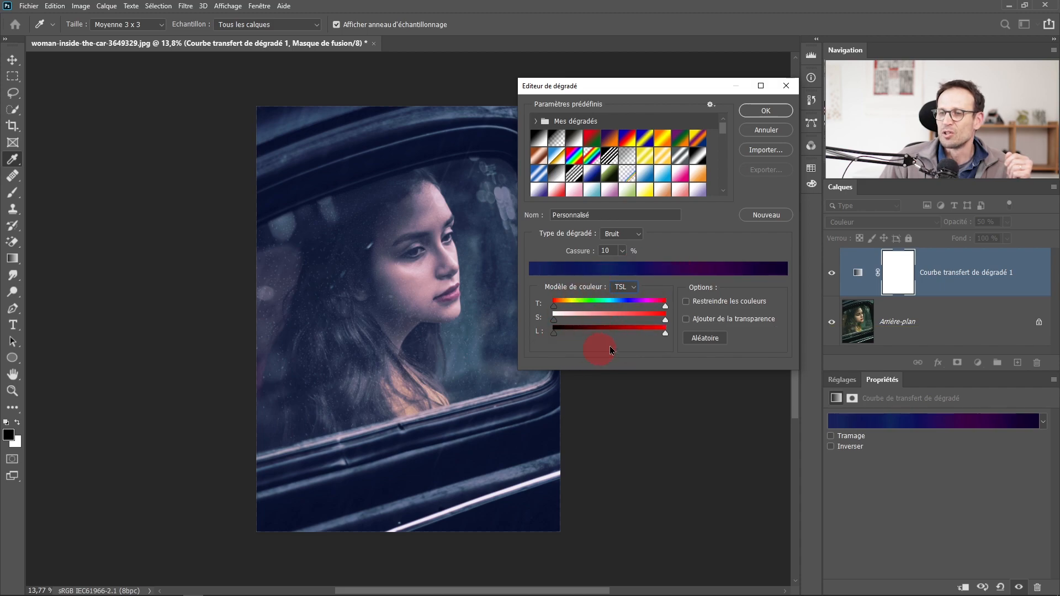
{"action": "left_click", "coordinate": [711, 342]}
{"action": "left_click", "coordinate": [712, 343]}
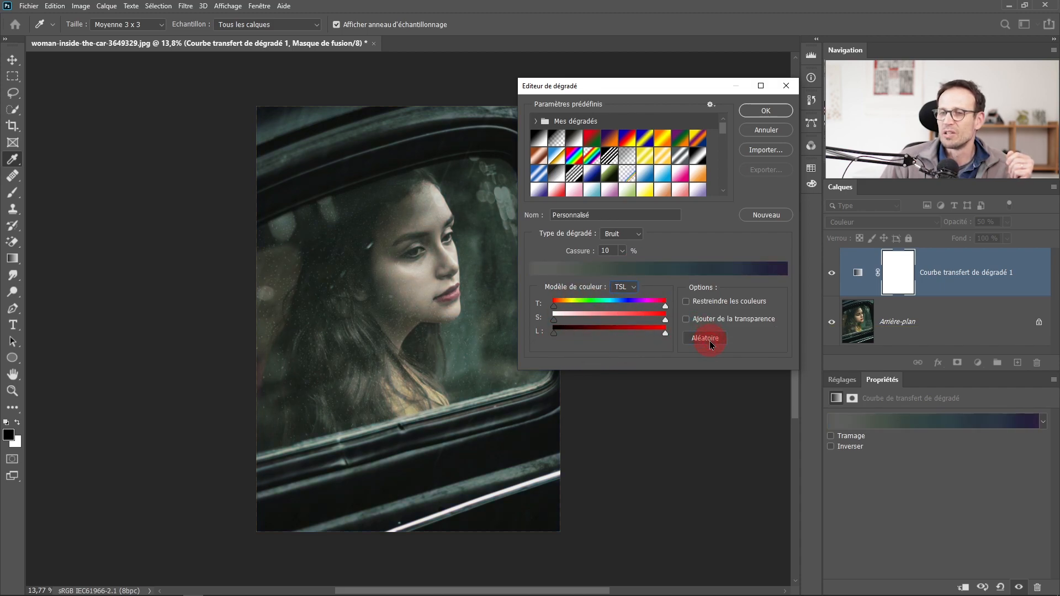
{"action": "left_click", "coordinate": [711, 345]}
{"action": "left_click", "coordinate": [711, 345]}
{"action": "left_click", "coordinate": [709, 345]}
{"action": "left_click", "coordinate": [708, 346]}
{"action": "left_click", "coordinate": [705, 346]}
{"action": "left_click", "coordinate": [705, 345]}
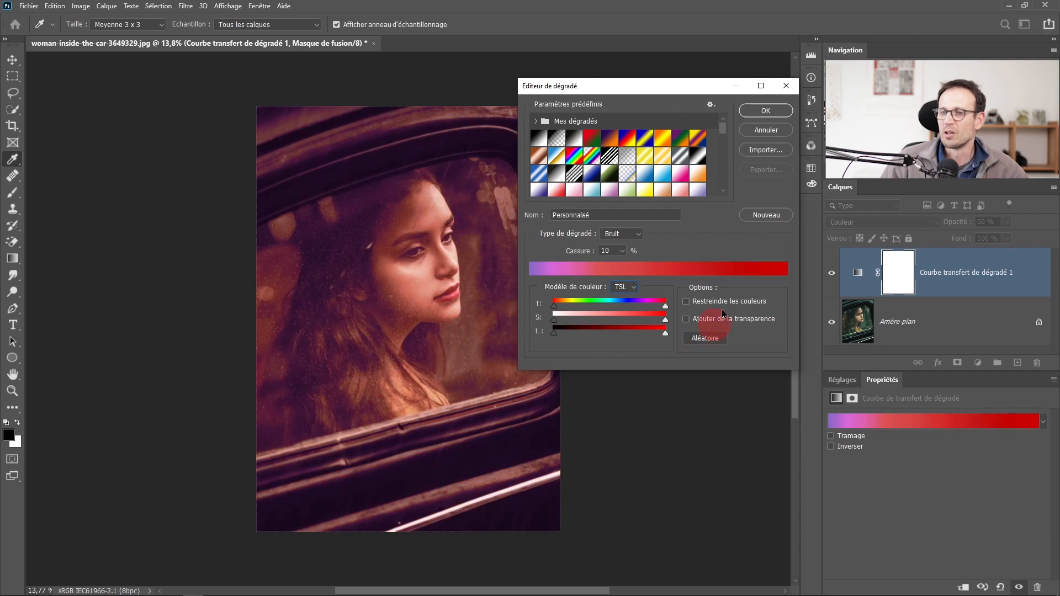
{"action": "left_click", "coordinate": [766, 111]}
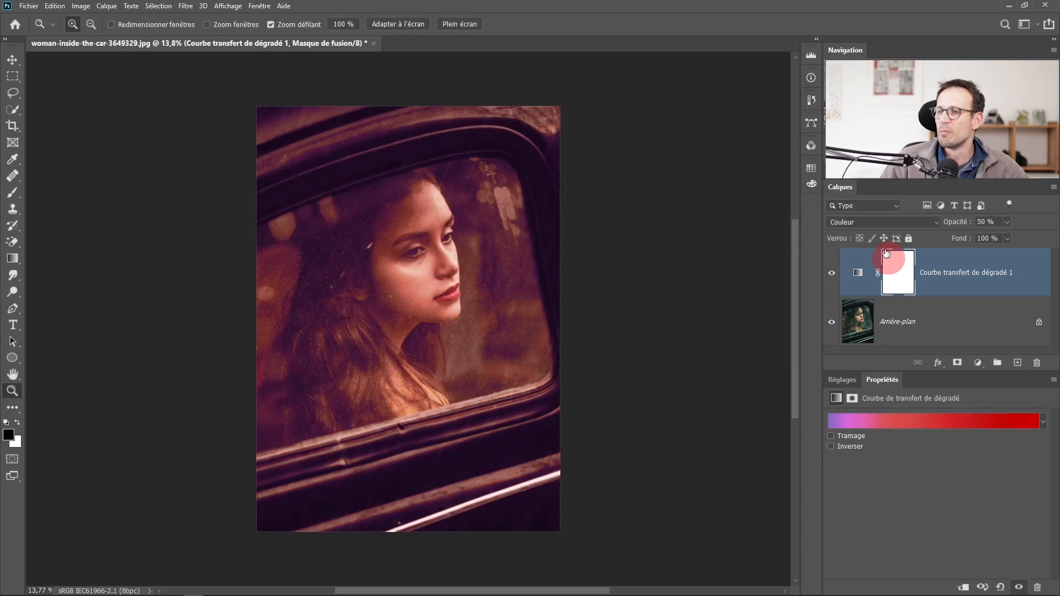
- Try the Superposition and Incrustation blend modes on the gradient map layer and return it to Couleur
{"action": "left_click", "coordinate": [851, 224]}
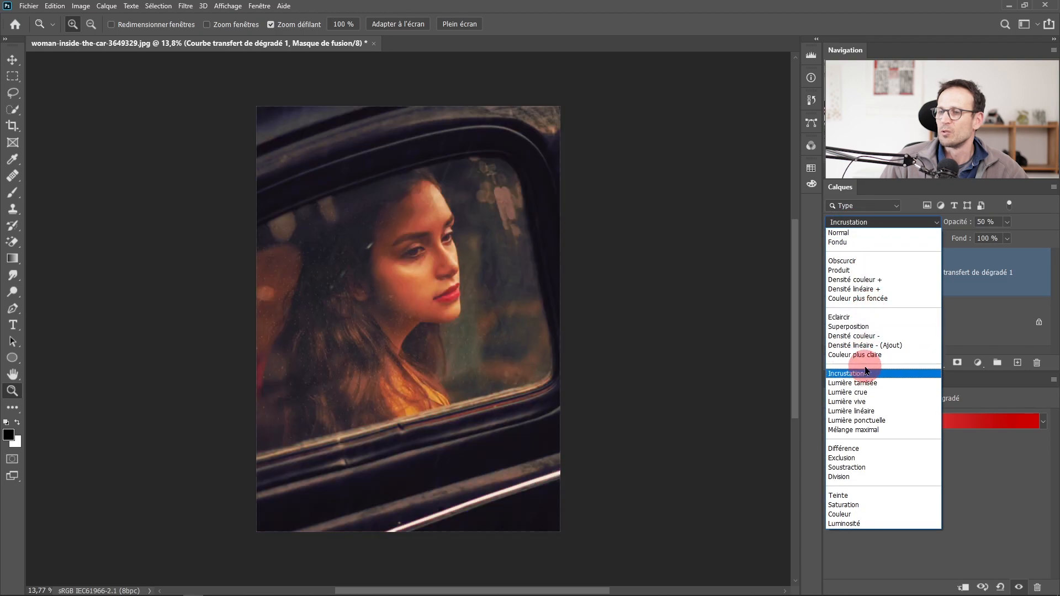
{"action": "left_click", "coordinate": [873, 329]}
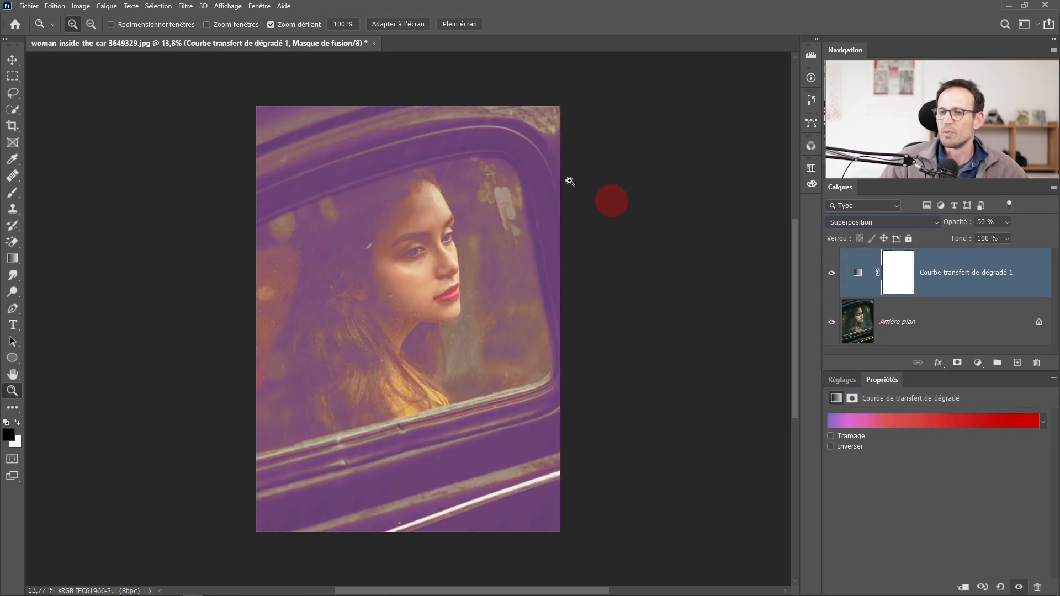
{"action": "left_click", "coordinate": [934, 222]}
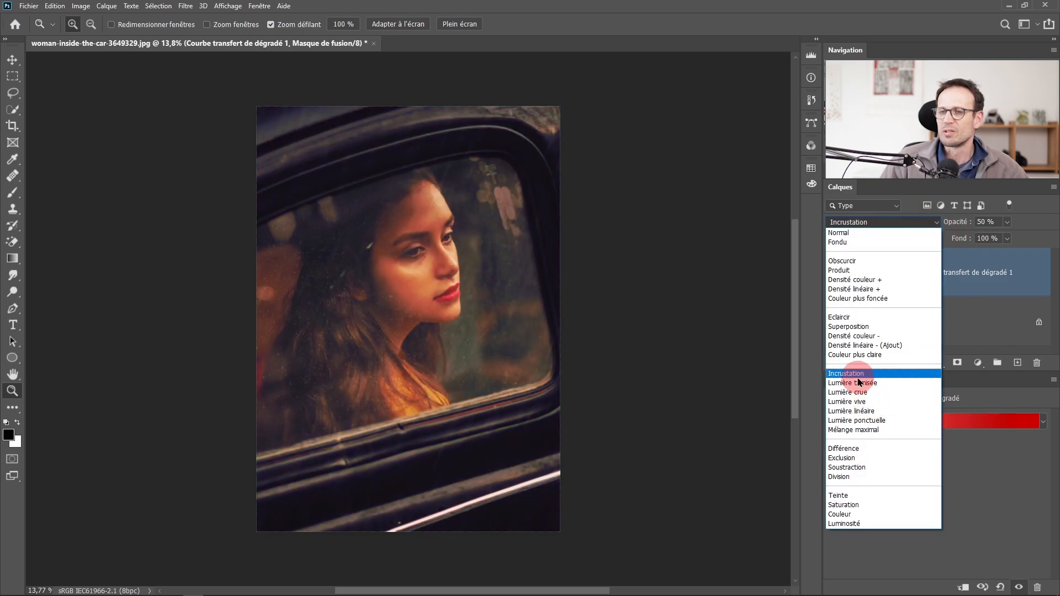
{"action": "left_click", "coordinate": [857, 374]}
{"action": "left_click_drag", "start_coordinate": [887, 228], "coordinate": [872, 518]}
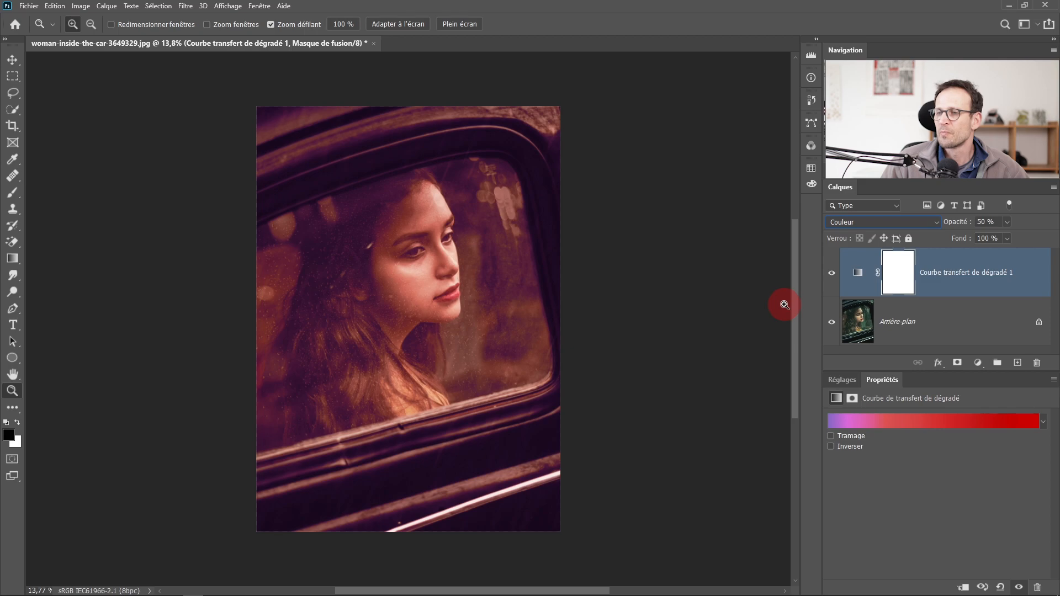
- Open the gradient map layer's blending options and lower the highlight limit of Calque du dessous to 70
{"action": "left_click", "coordinate": [1031, 283]}
{"action": "double_click", "coordinate": [1032, 282]}
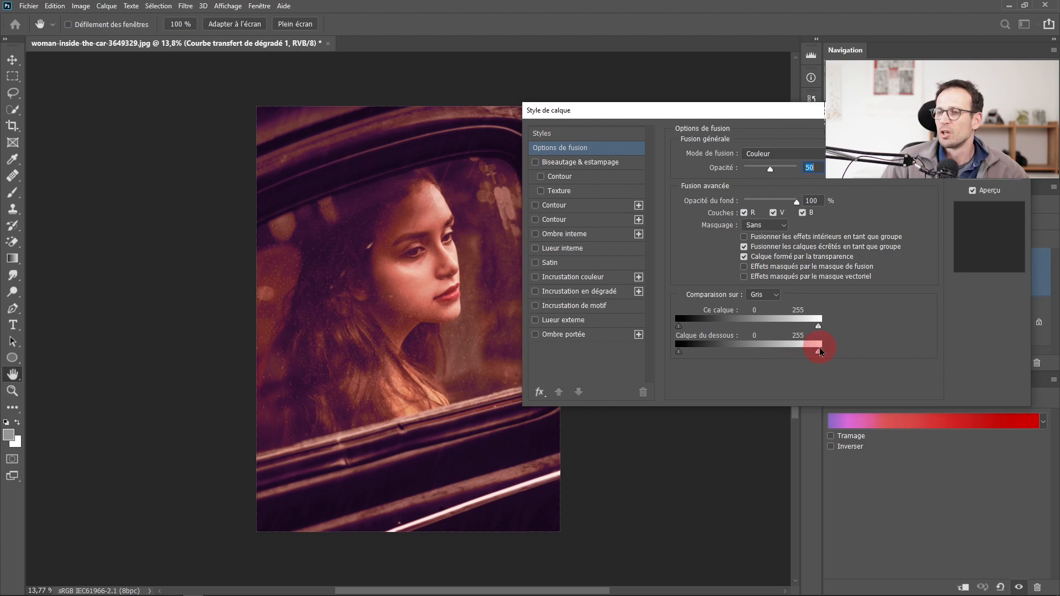
{"action": "left_click_drag", "start_coordinate": [815, 356], "coordinate": [736, 366]}
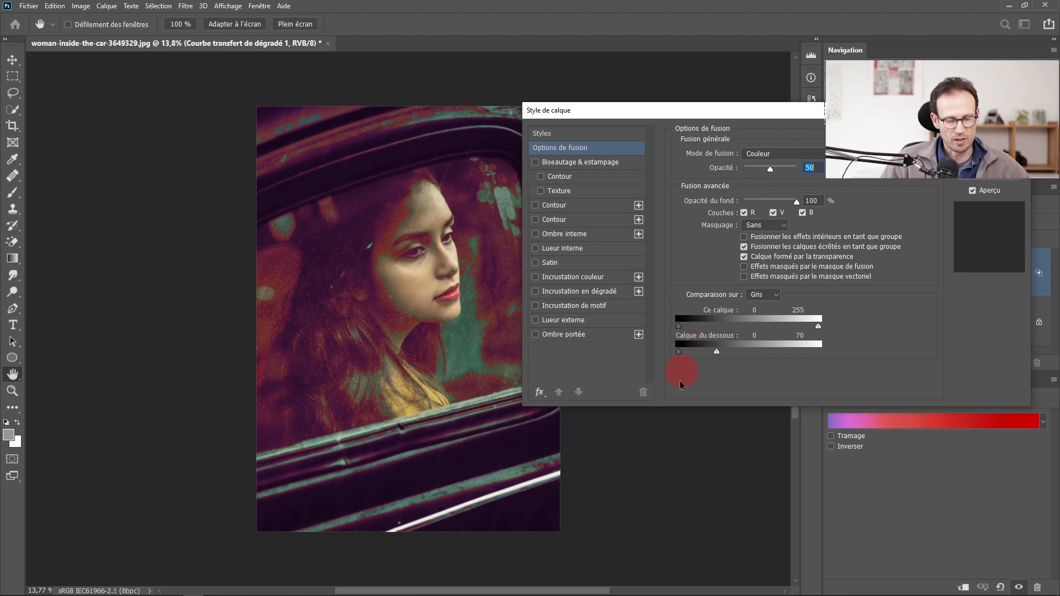
- Split the highlight limit of Calque du dessous to 47 / 115 for a gradual transition and apply the blending options
{"action": "key", "text": "alt"}
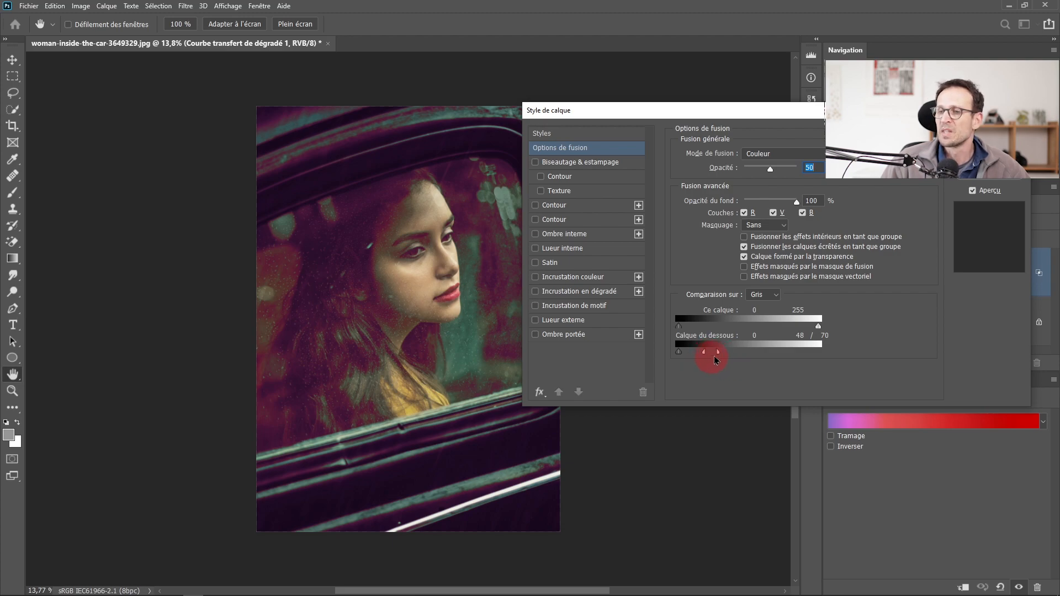
{"action": "left_click_drag", "start_coordinate": [718, 353], "coordinate": [743, 359]}
{"action": "left_click", "coordinate": [708, 356]}
{"action": "left_click", "coordinate": [752, 354]}
{"action": "left_click", "coordinate": [707, 356]}
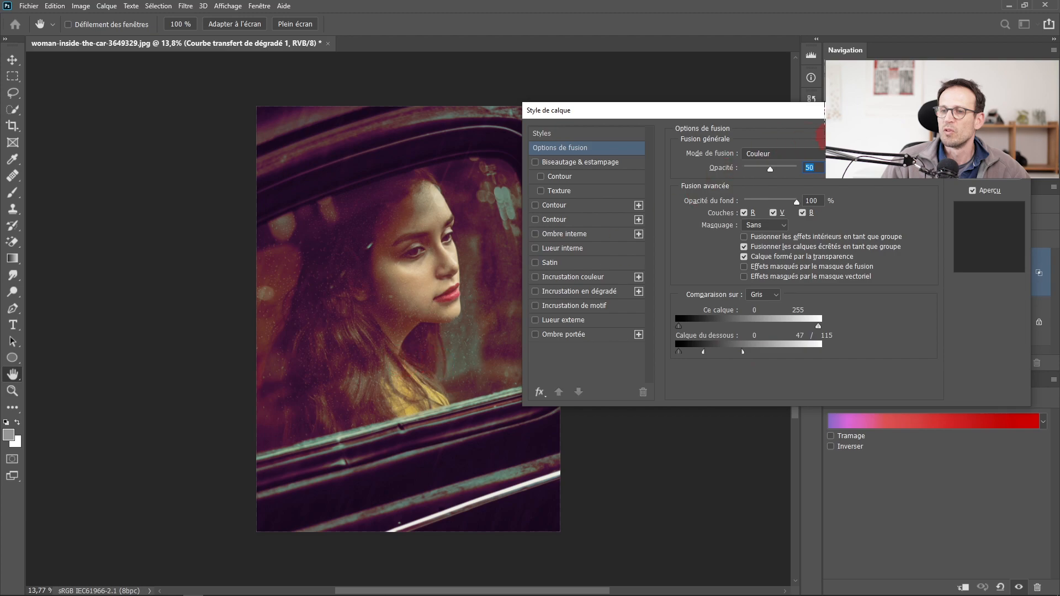
{"action": "left_click", "coordinate": [989, 133]}
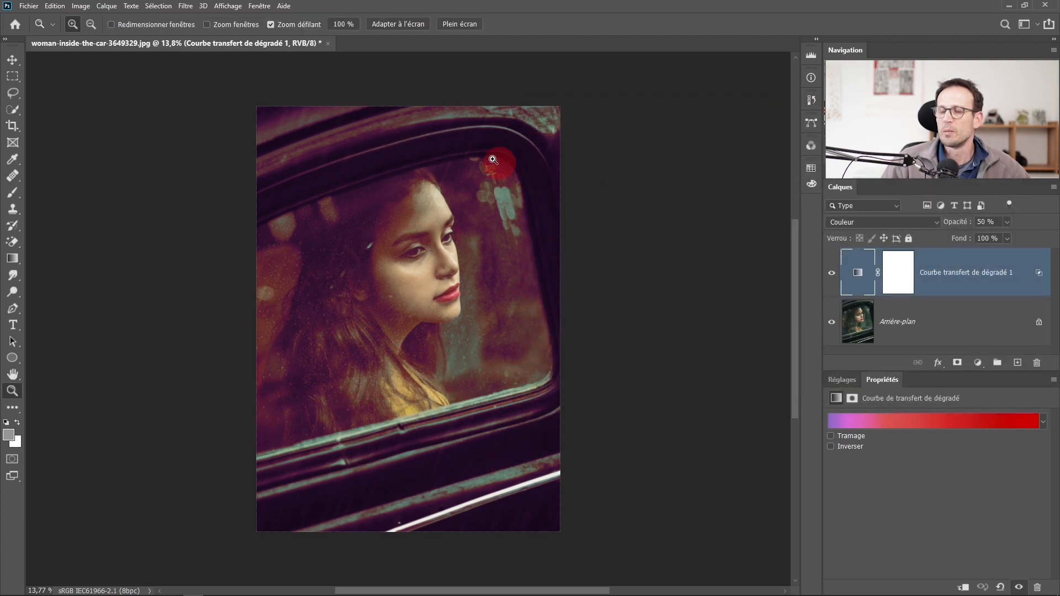
- Toggle the gradient map layer's visibility to compare the photo with and without the effect
{"action": "left_click", "coordinate": [834, 280]}
{"action": "left_click", "coordinate": [833, 275]}
{"action": "left_click", "coordinate": [833, 277]}
{"action": "left_click", "coordinate": [833, 277]}
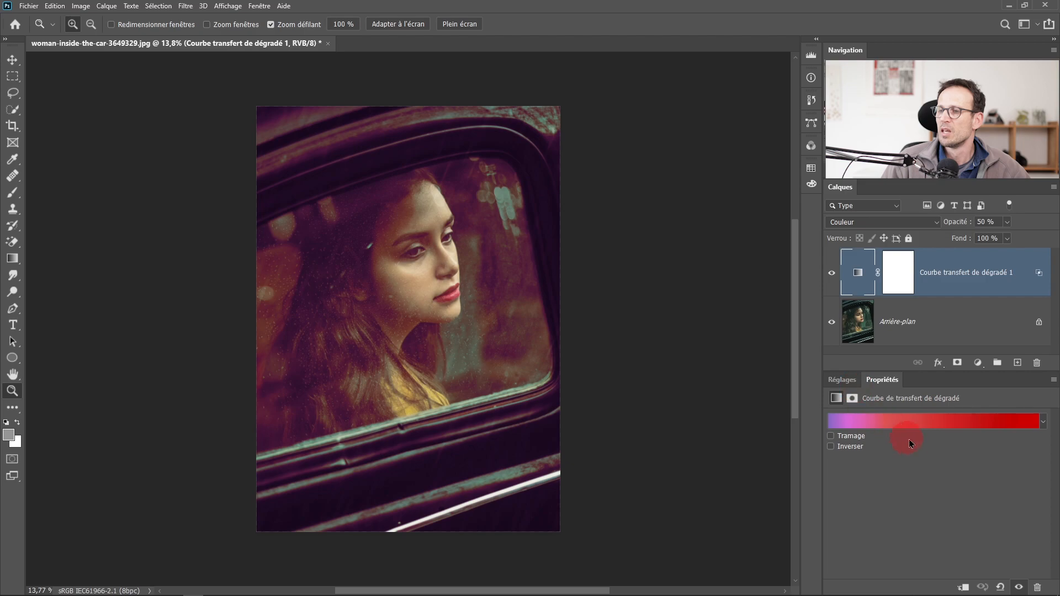
- Reopen the gradient map's noise gradient and randomize it until it runs from magenta through blue, cyan and green to red
{"action": "left_click", "coordinate": [923, 422]}
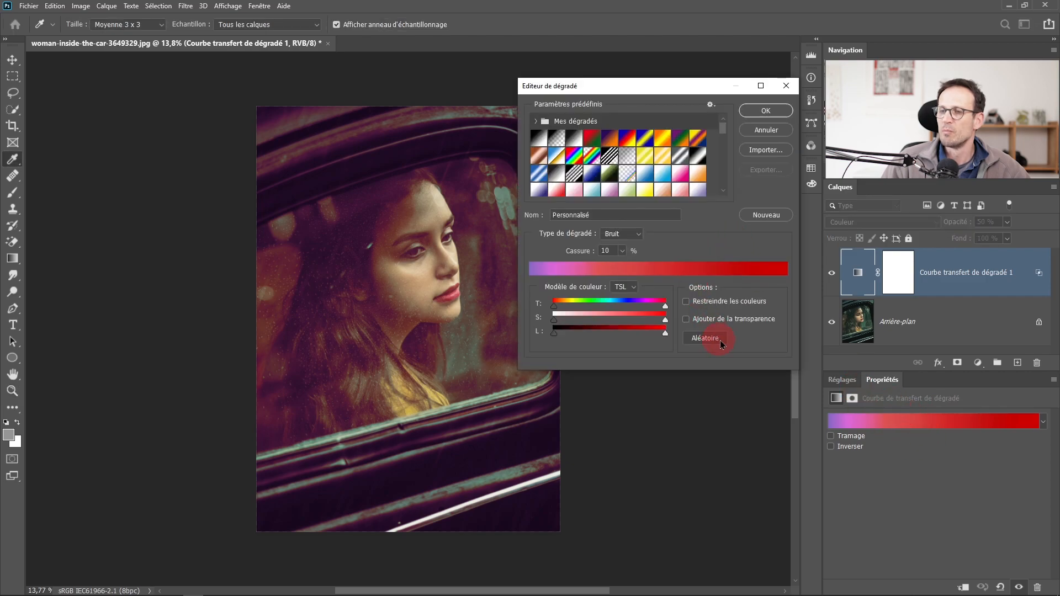
{"action": "left_click", "coordinate": [706, 338]}
{"action": "left_click", "coordinate": [707, 339]}
{"action": "left_click", "coordinate": [706, 339]}
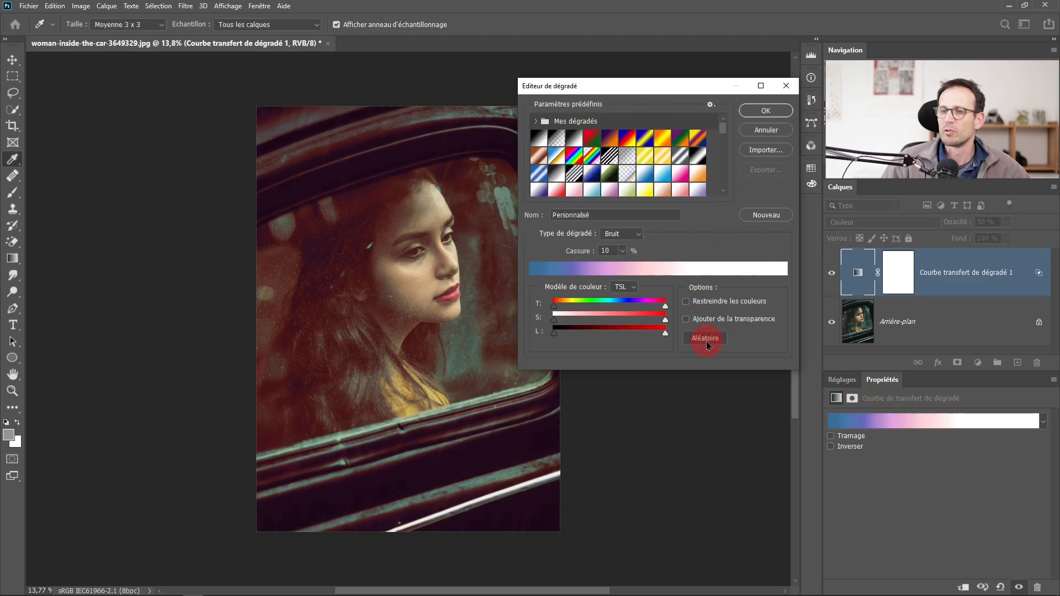
{"action": "left_click", "coordinate": [707, 340]}
{"action": "left_click", "coordinate": [706, 340]}
{"action": "left_click", "coordinate": [707, 340]}
{"action": "left_click", "coordinate": [707, 340]}
{"action": "left_click", "coordinate": [707, 339]}
{"action": "left_click", "coordinate": [706, 339]}
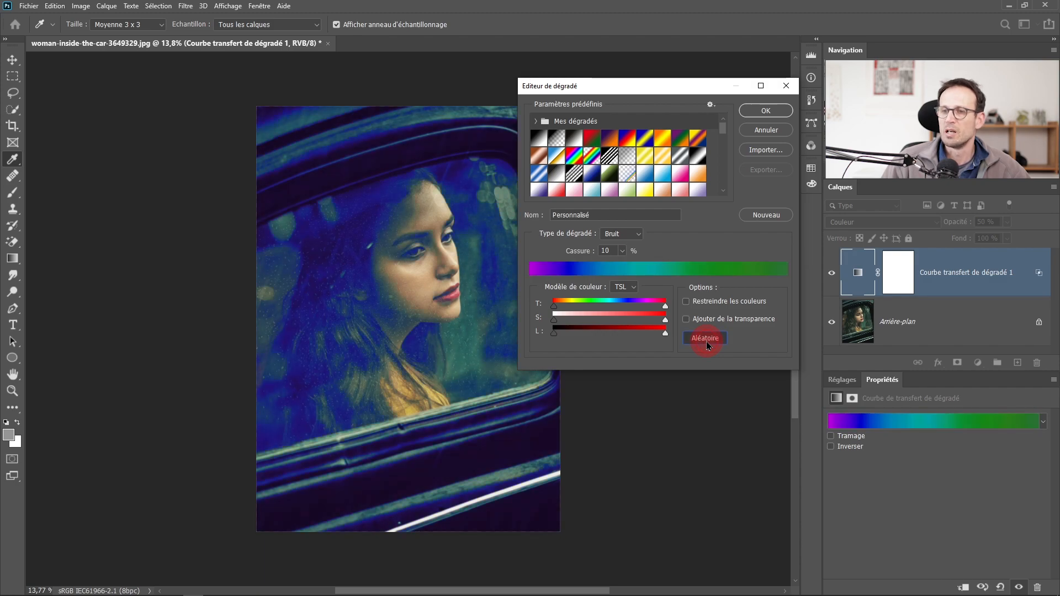
{"action": "left_click", "coordinate": [706, 339]}
{"action": "left_click", "coordinate": [707, 339]}
{"action": "left_click", "coordinate": [706, 339]}
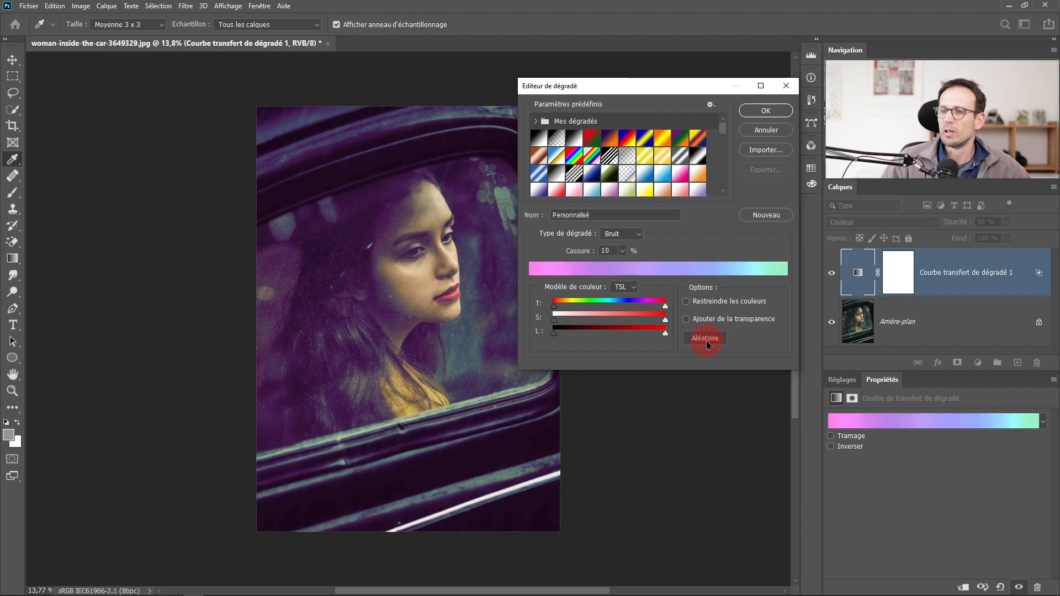
{"action": "left_click", "coordinate": [706, 339]}
{"action": "left_click", "coordinate": [707, 339]}
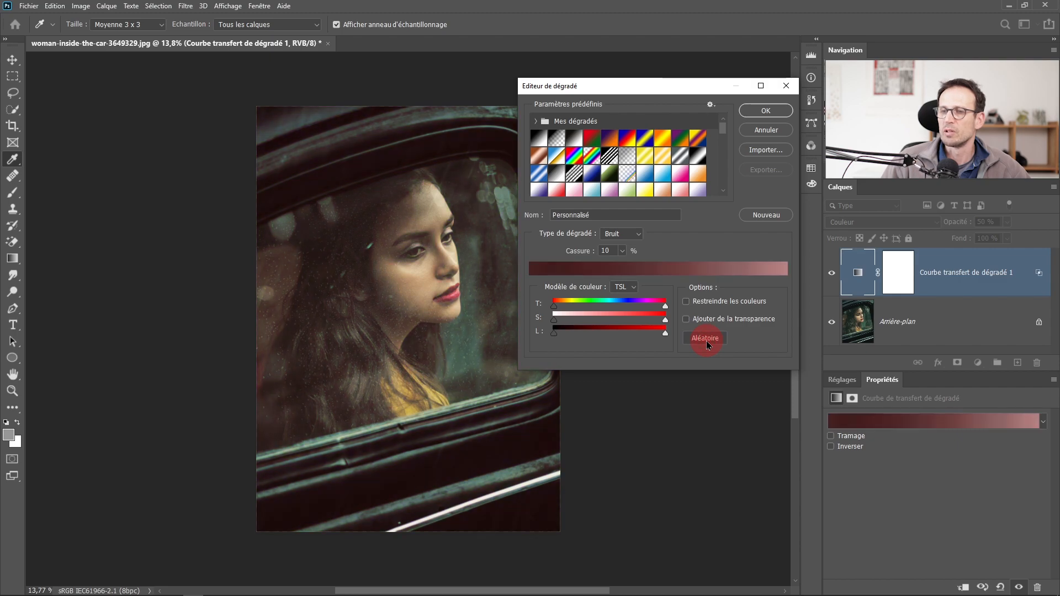
{"action": "left_click", "coordinate": [706, 339]}
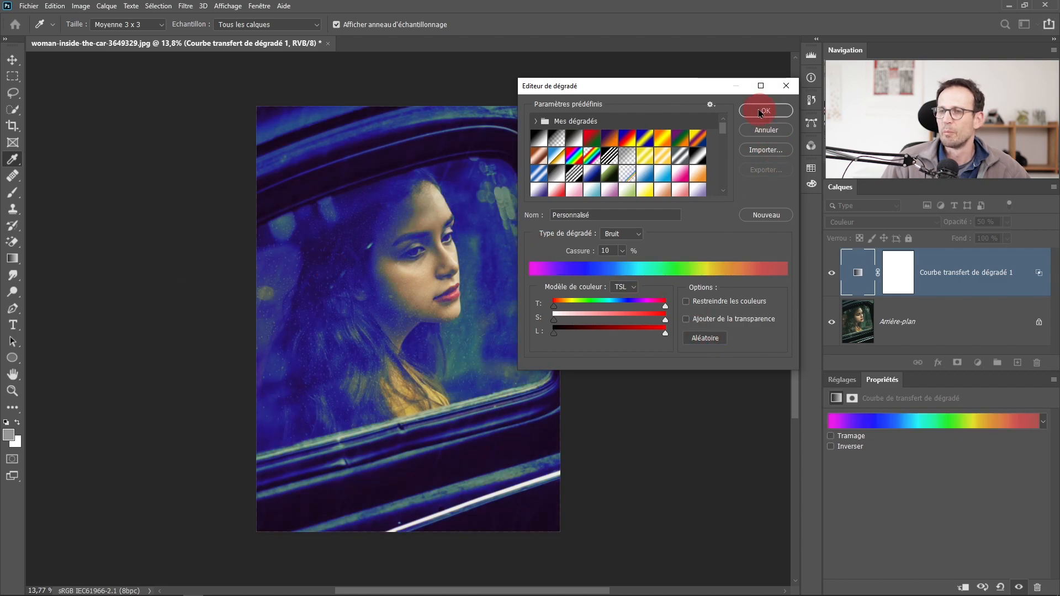
- Save the randomized gradient as a new preset and apply it to the gradient map layer
{"action": "left_click_drag", "start_coordinate": [687, 85], "coordinate": [756, 118]}
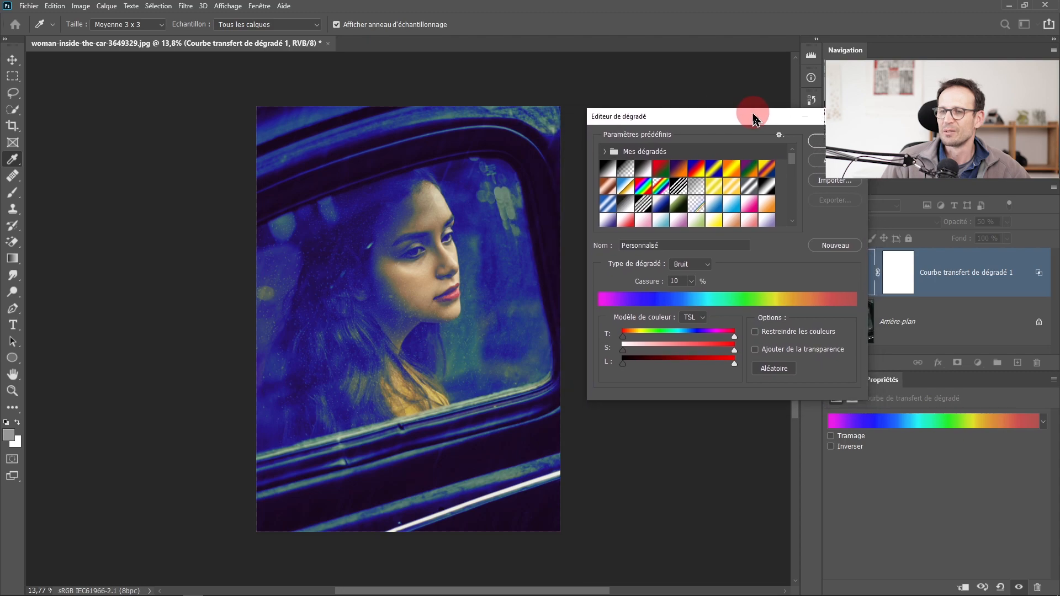
{"action": "left_click", "coordinate": [833, 243]}
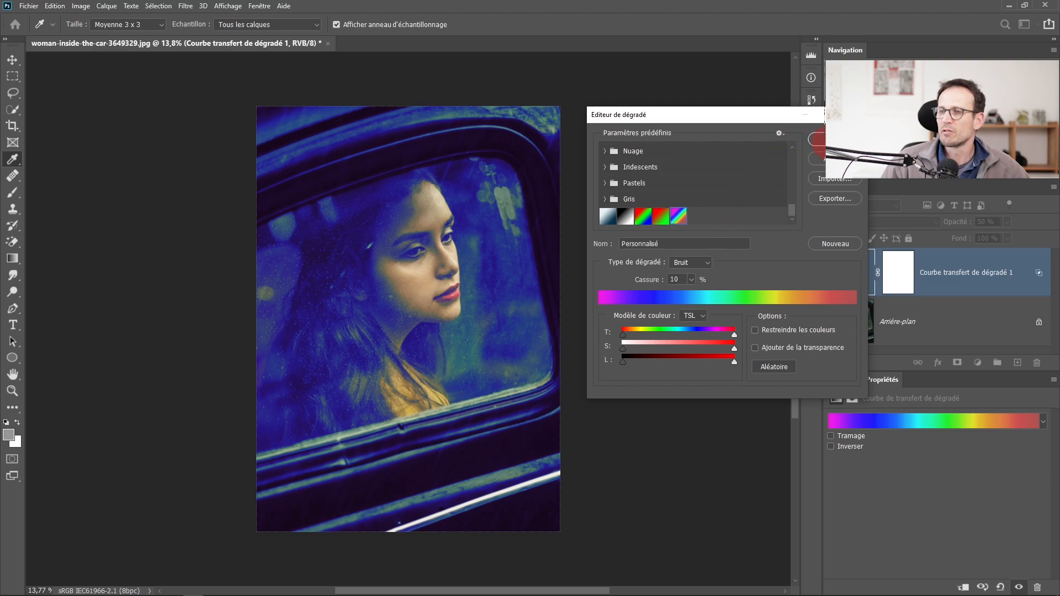
{"action": "left_click", "coordinate": [818, 139]}
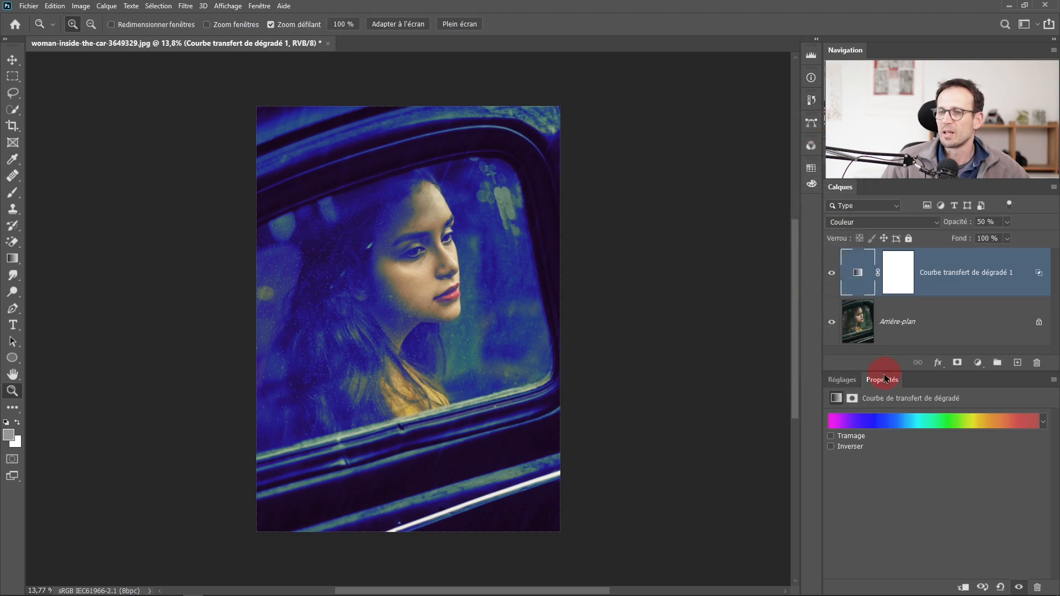
- Add a linear gradient fill layer at 90° above the gradient map and set its blend mode to Incrustation
{"action": "left_click", "coordinate": [978, 364]}
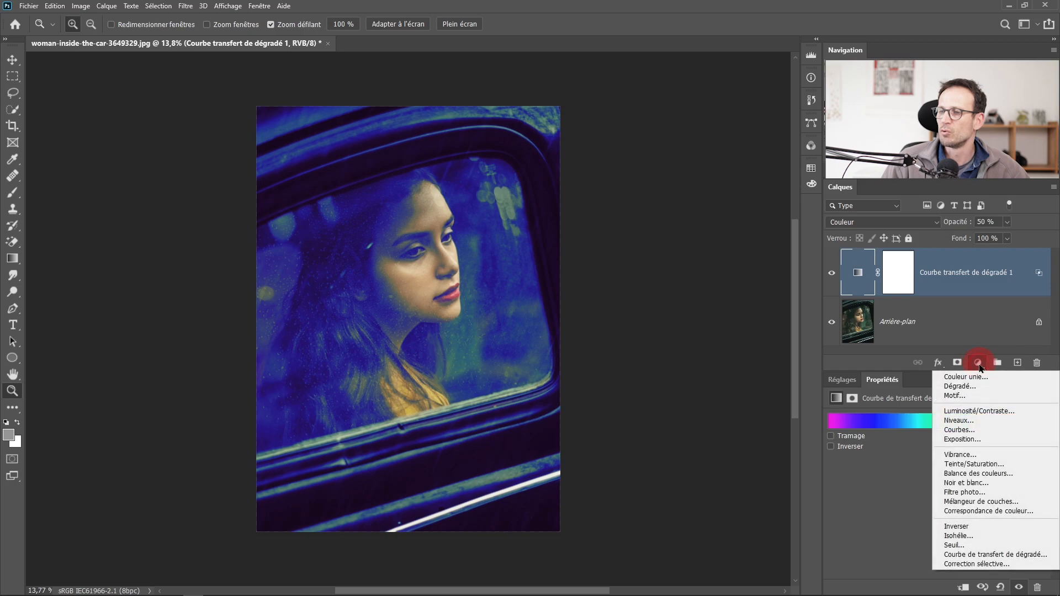
{"action": "left_click", "coordinate": [975, 387]}
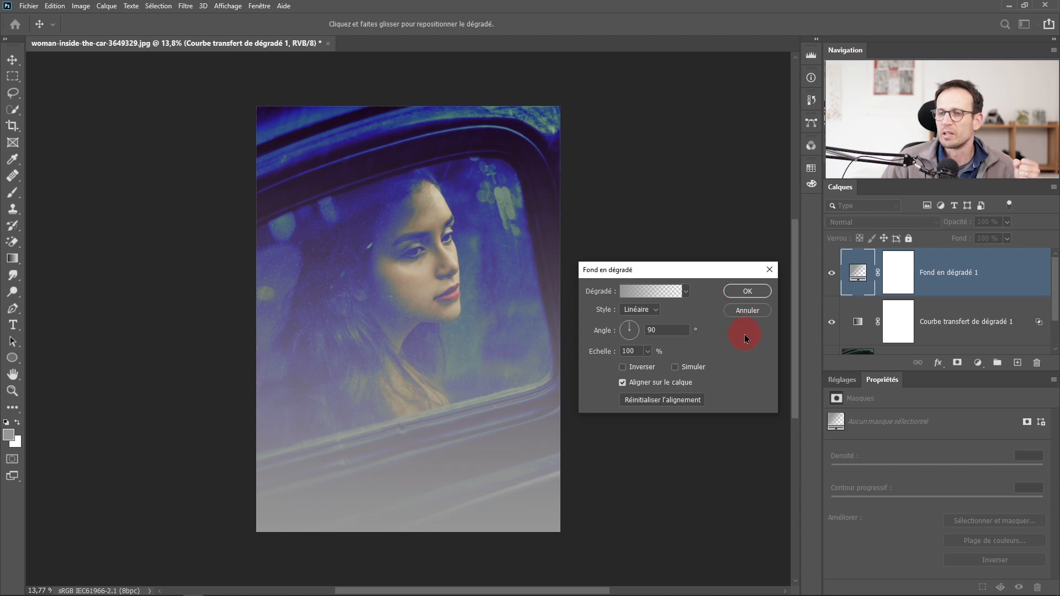
{"action": "left_click", "coordinate": [747, 291]}
{"action": "key", "text": "z"}
{"action": "left_click", "coordinate": [851, 222]}
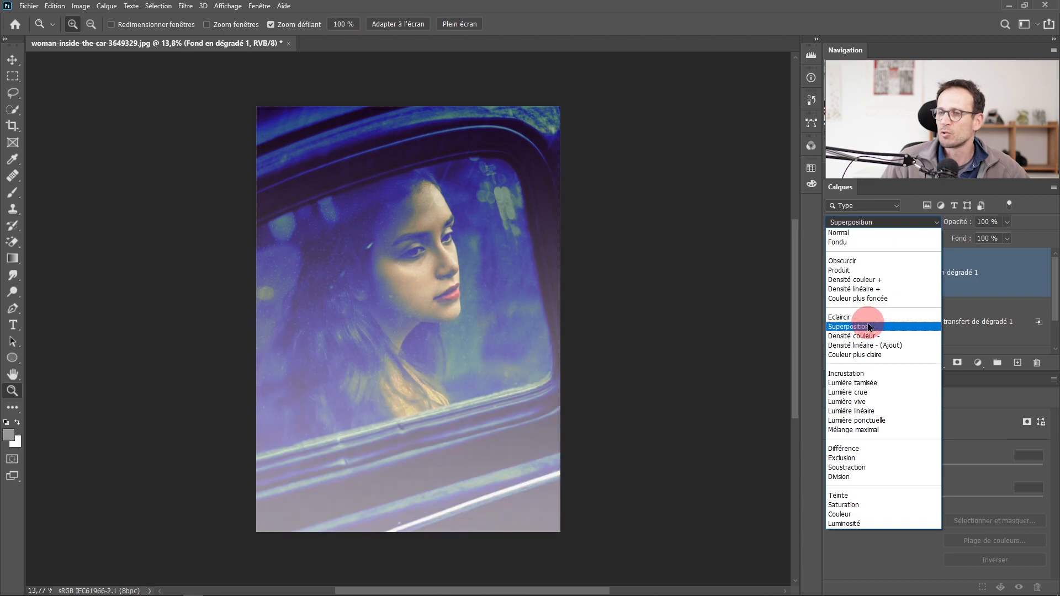
{"action": "left_click", "coordinate": [873, 378]}
- Change the fill layer's gradient type to Bruit and randomize its colours several times in the RVB model
{"action": "left_click", "coordinate": [859, 279]}
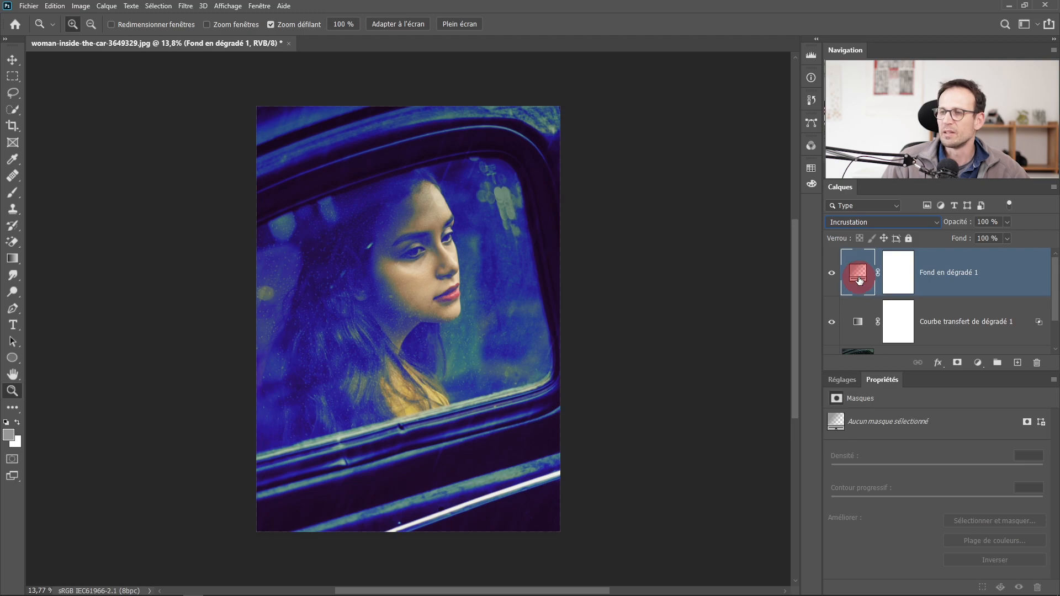
{"action": "double_click", "coordinate": [859, 279]}
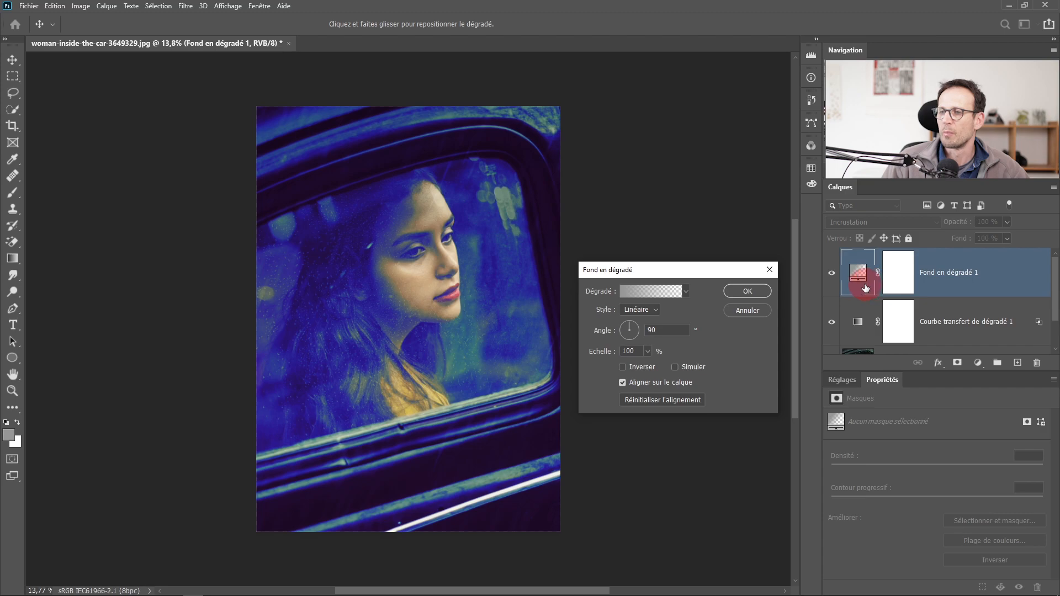
{"action": "left_click", "coordinate": [653, 294]}
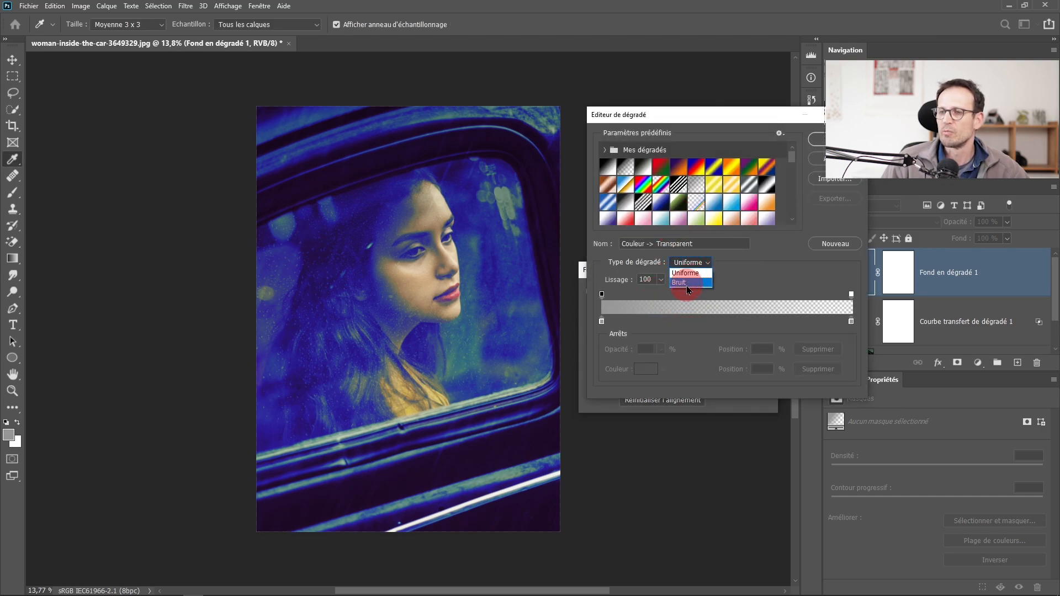
{"action": "left_click", "coordinate": [687, 285]}
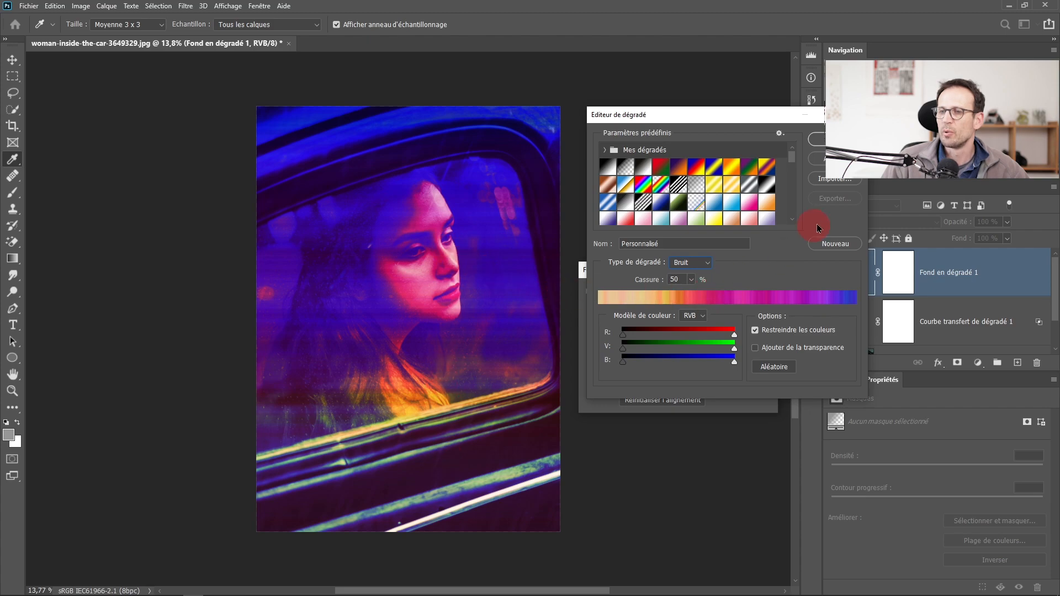
{"action": "left_click", "coordinate": [775, 368]}
{"action": "left_click", "coordinate": [775, 368]}
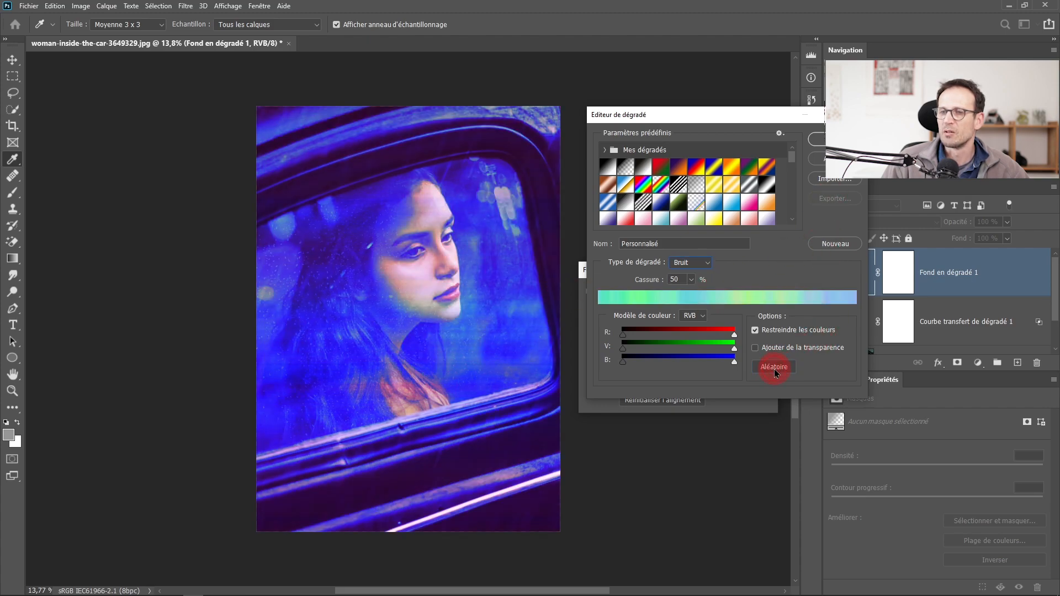
{"action": "left_click", "coordinate": [775, 367]}
{"action": "left_click", "coordinate": [775, 368]}
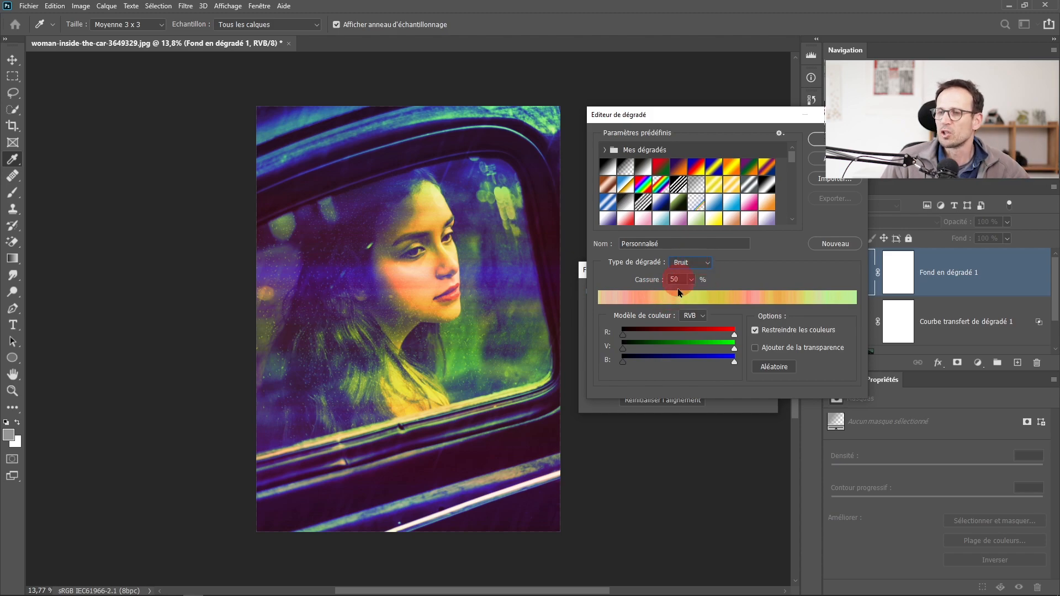
- Switch the noise gradient to the TSL model, limit its maximum saturation to about 30 %, and randomize the colours
{"action": "left_click", "coordinate": [702, 317]}
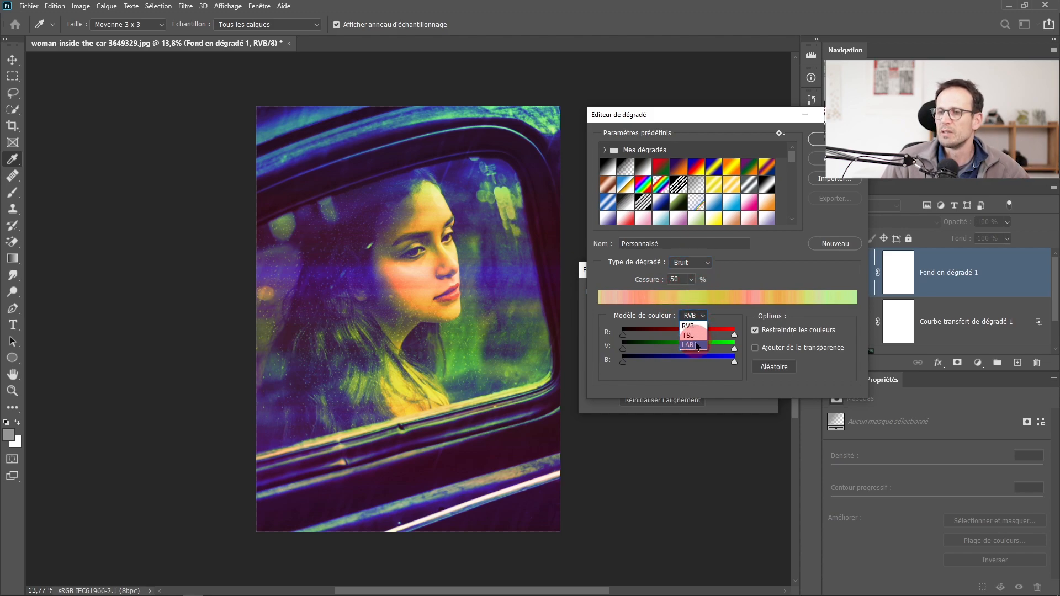
{"action": "left_click", "coordinate": [692, 336]}
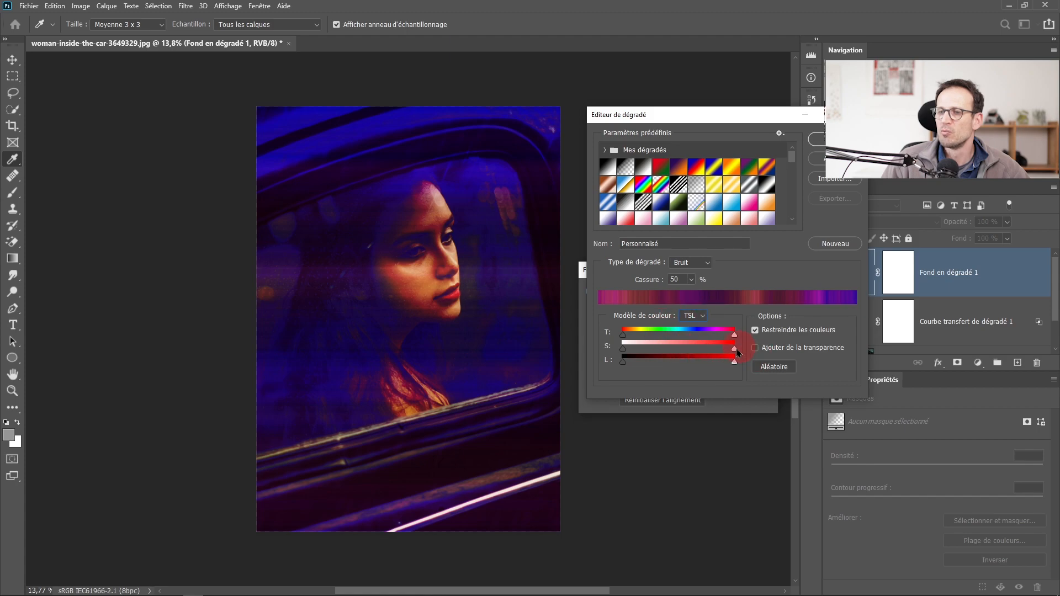
{"action": "left_click_drag", "start_coordinate": [728, 349], "coordinate": [657, 354]}
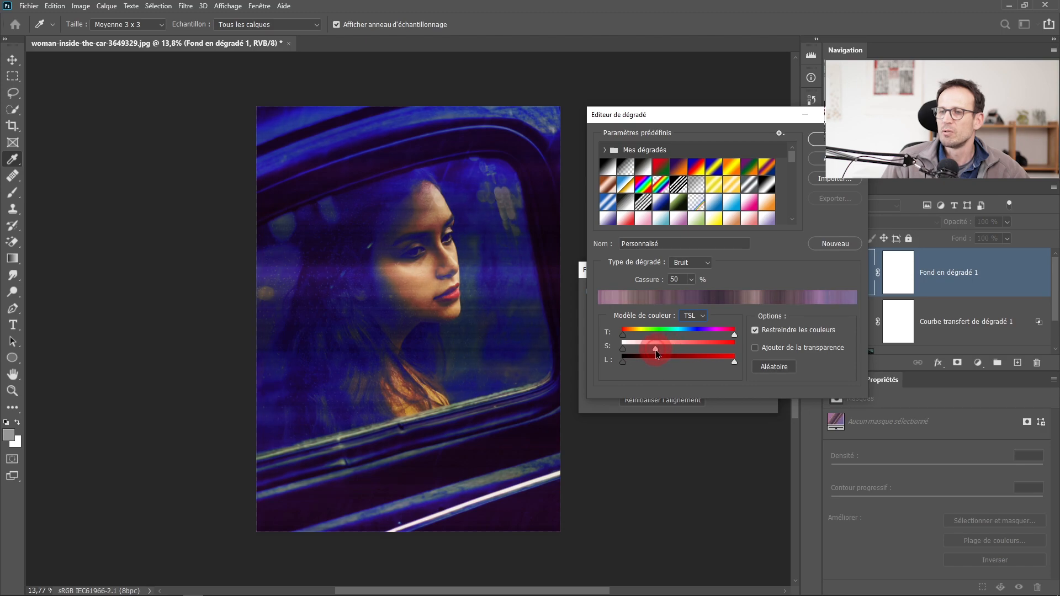
{"action": "left_click", "coordinate": [771, 371]}
{"action": "left_click", "coordinate": [771, 373]}
{"action": "left_click", "coordinate": [772, 374]}
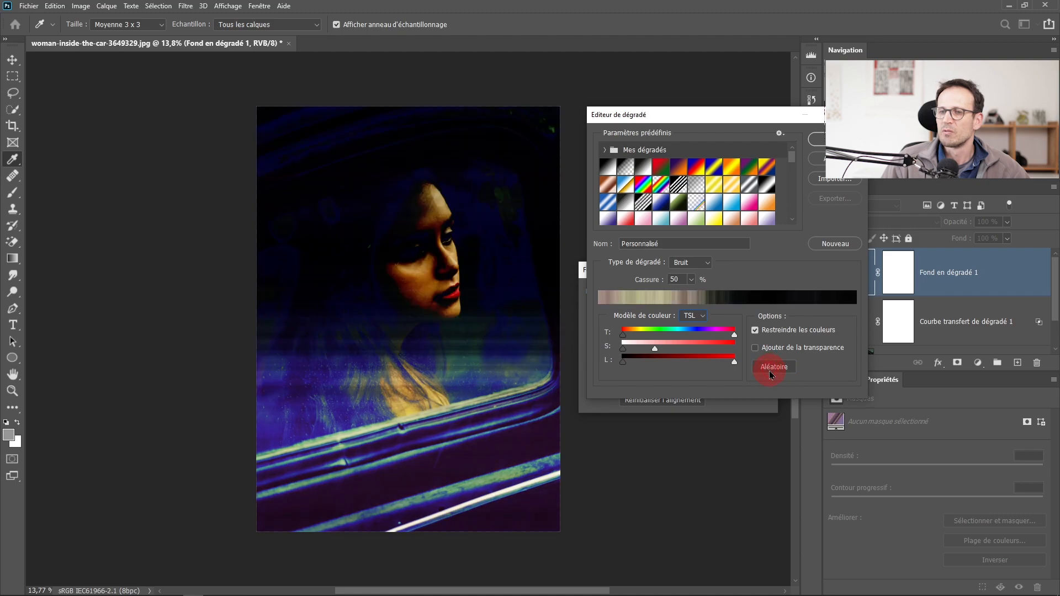
{"action": "left_click", "coordinate": [772, 377]}
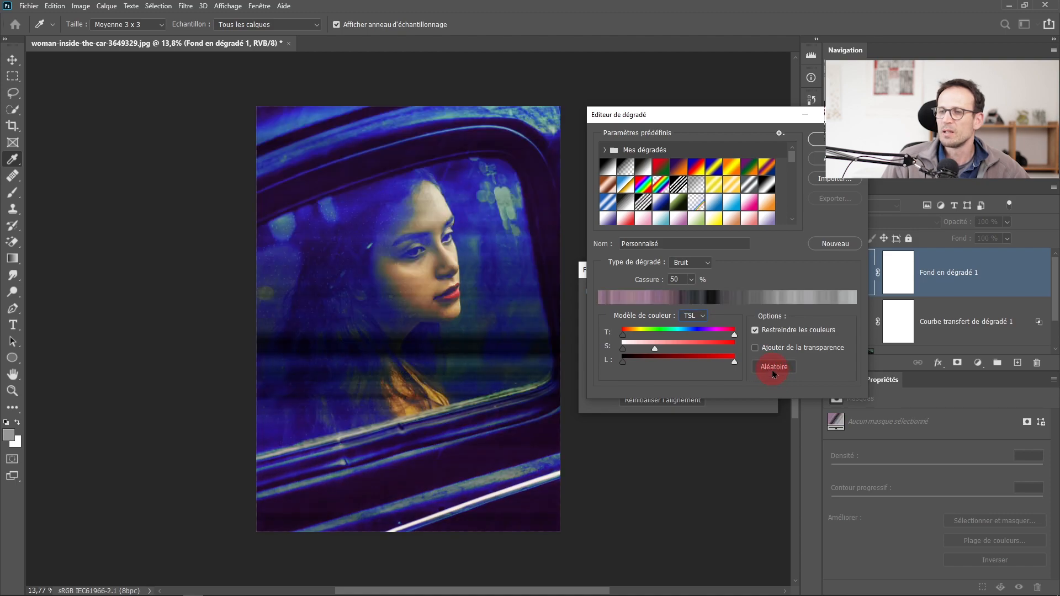
{"action": "left_click", "coordinate": [774, 368]}
{"action": "left_click", "coordinate": [774, 367]}
{"action": "left_click", "coordinate": [772, 369]}
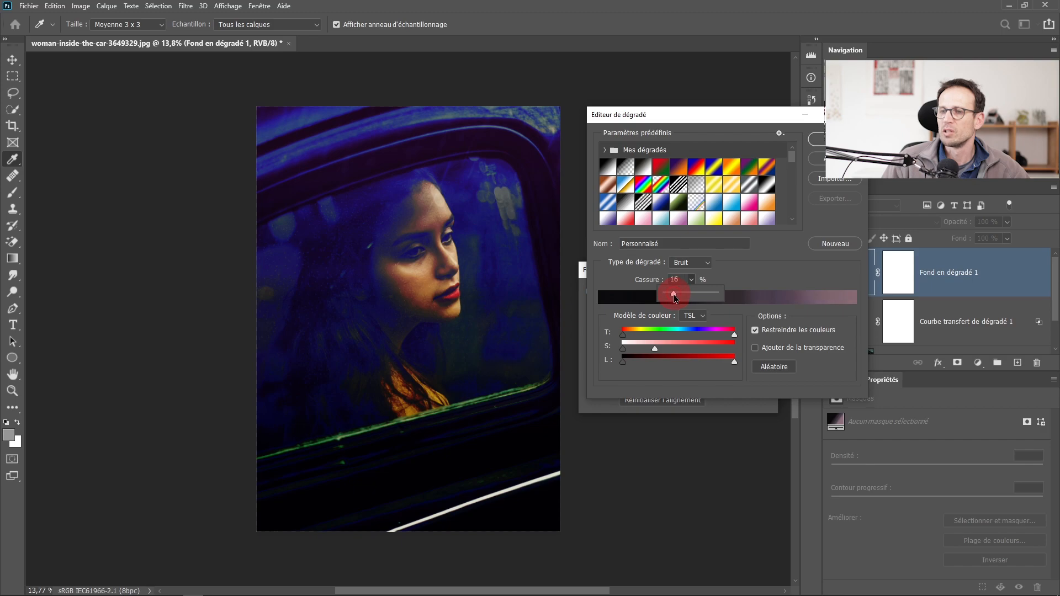
- Set the noise gradient's Cassure to 16 %, randomize it until it shows muted green tones, and accept the gradient
{"action": "left_click", "coordinate": [775, 280]}
{"action": "left_click", "coordinate": [773, 369]}
{"action": "left_click", "coordinate": [771, 370]}
{"action": "left_click", "coordinate": [767, 371]}
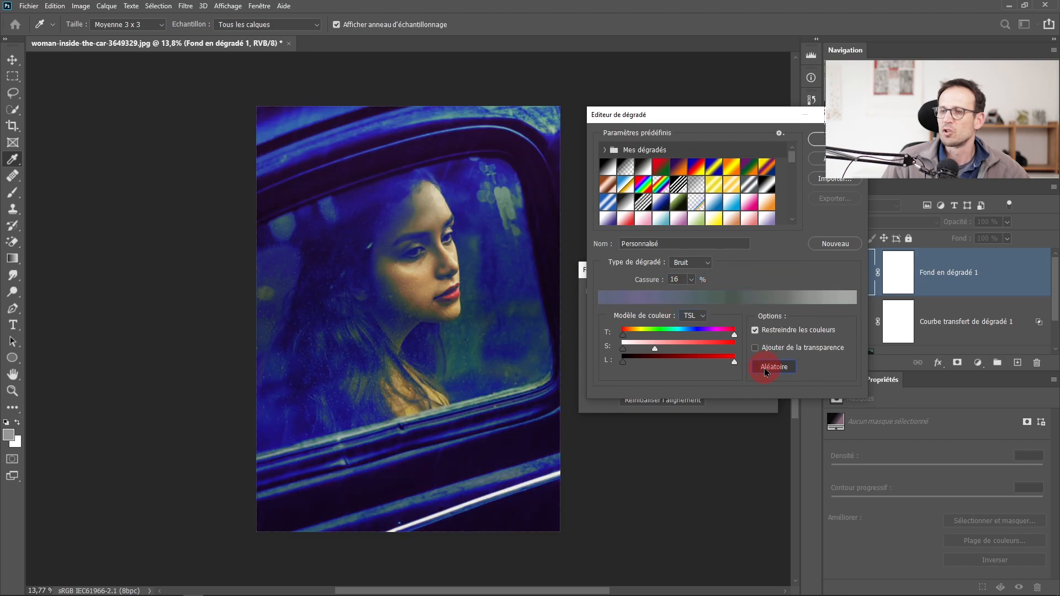
{"action": "left_click", "coordinate": [767, 372]}
{"action": "left_click", "coordinate": [767, 371]}
{"action": "left_click", "coordinate": [767, 372]}
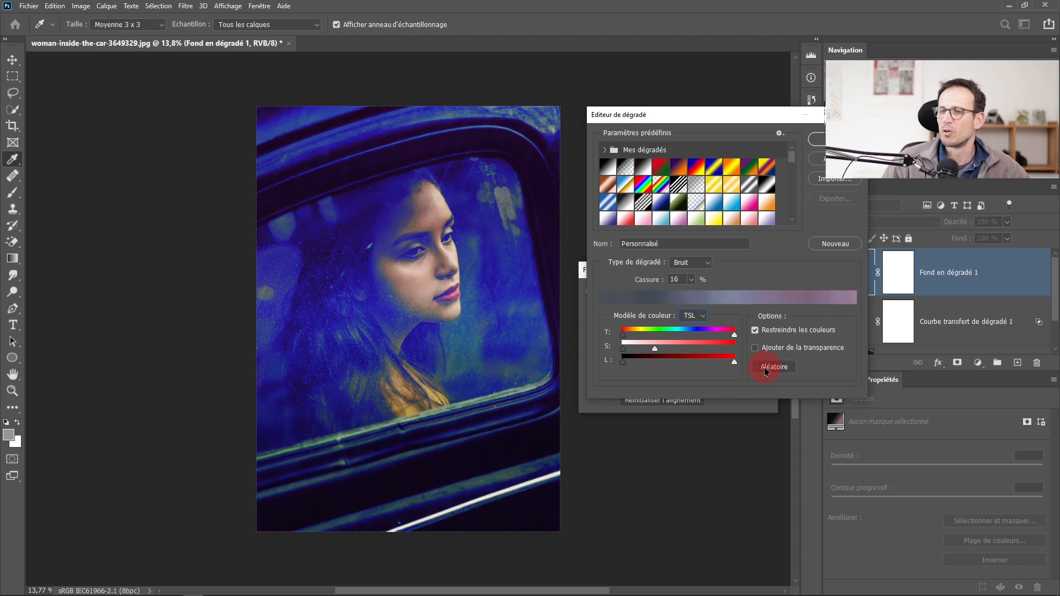
{"action": "left_click", "coordinate": [767, 371]}
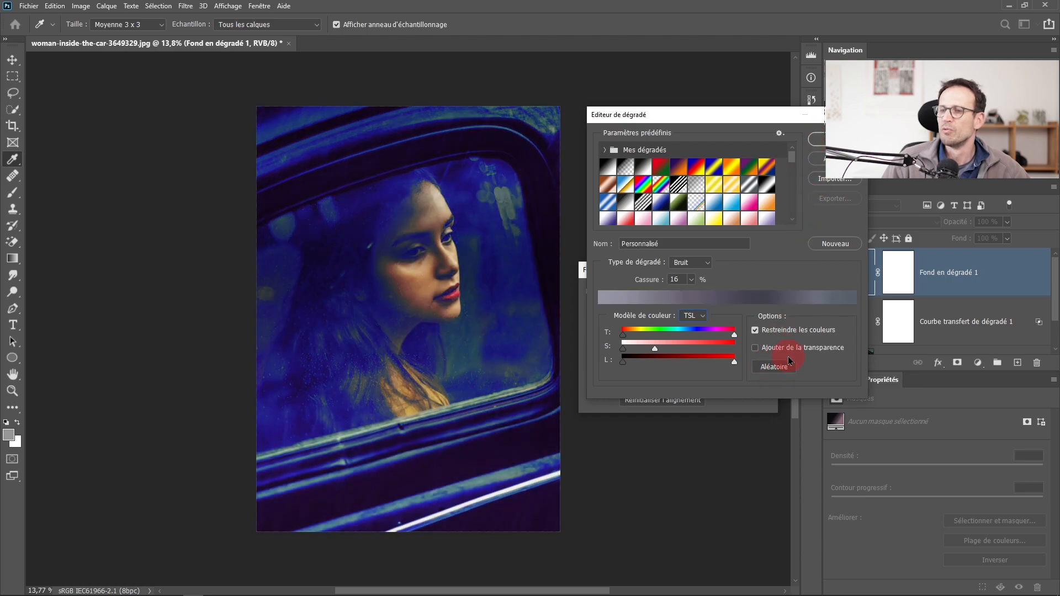
{"action": "left_click", "coordinate": [786, 374]}
{"action": "left_click", "coordinate": [783, 373]}
{"action": "left_click", "coordinate": [780, 373]}
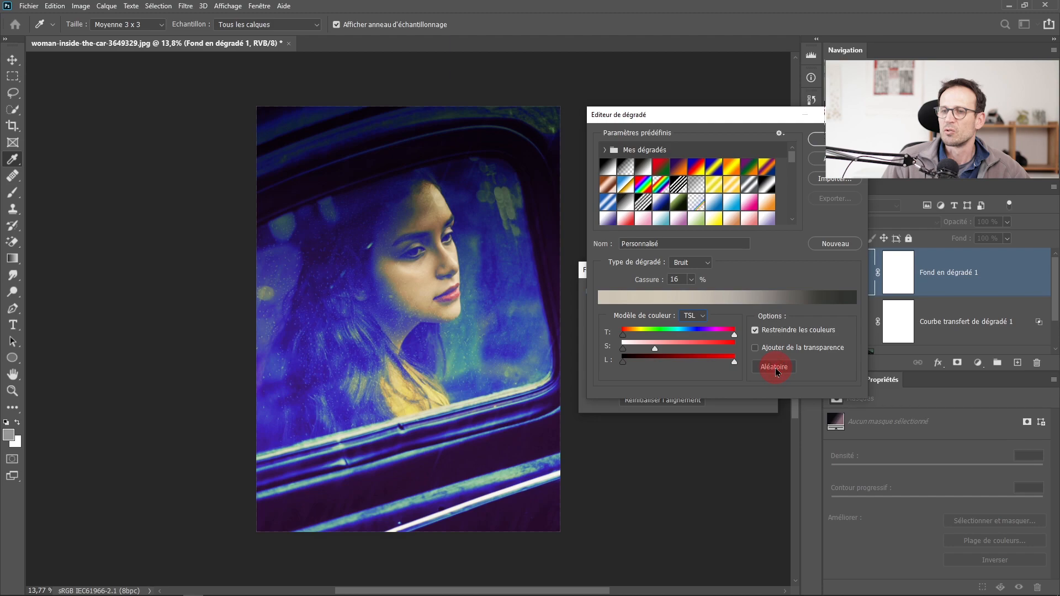
{"action": "left_click", "coordinate": [777, 372]}
{"action": "left_click", "coordinate": [777, 373]}
{"action": "left_click", "coordinate": [777, 373]}
{"action": "left_click", "coordinate": [777, 373]}
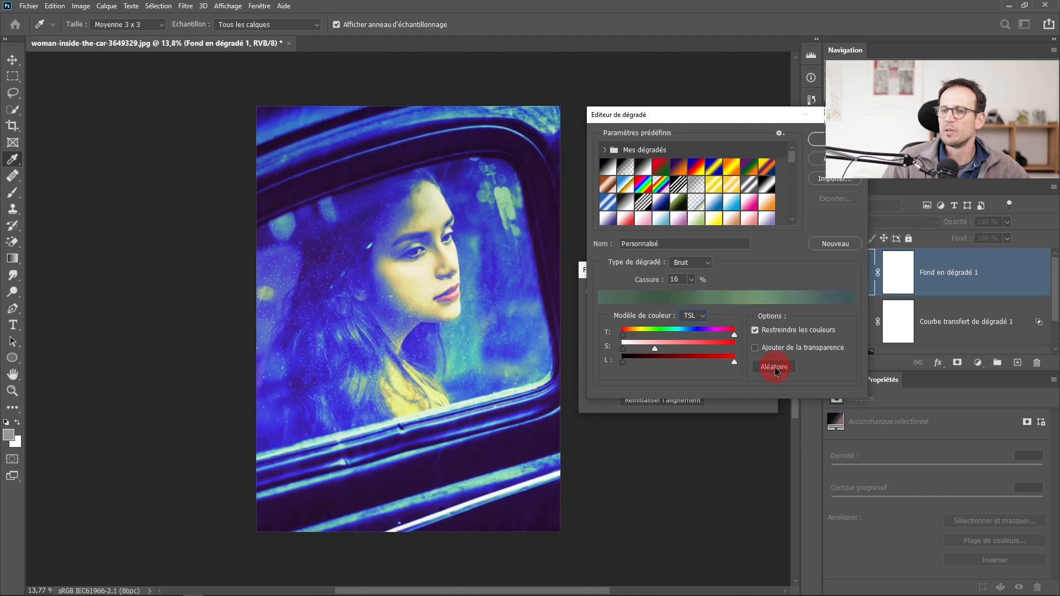
{"action": "left_click", "coordinate": [823, 141]}
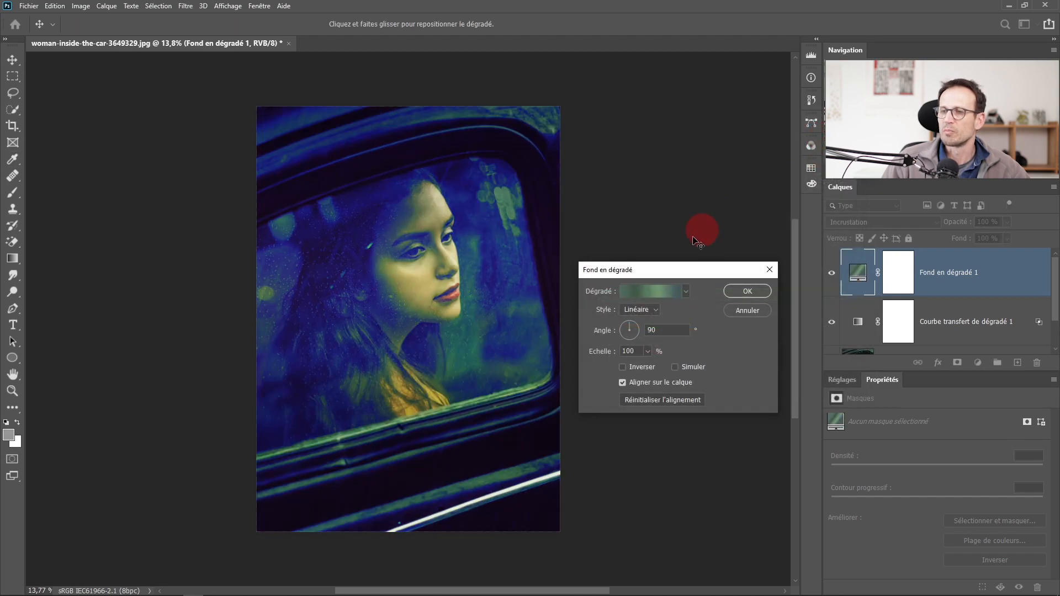
- Make the gradient fill Radial and inverted, reposition it over the woman's face, and apply the fill settings
{"action": "left_click", "coordinate": [655, 309]}
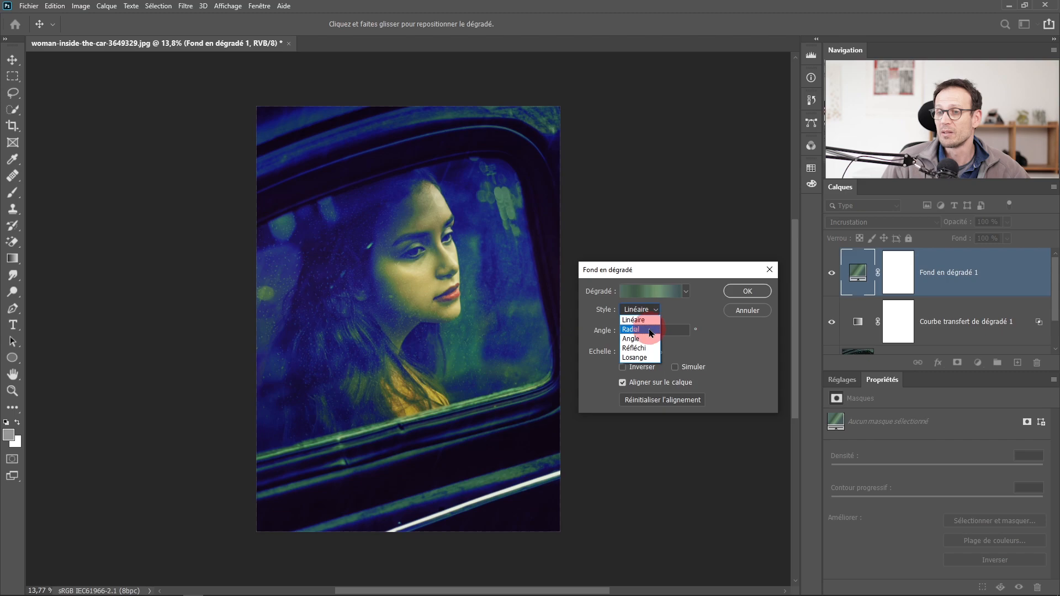
{"action": "left_click", "coordinate": [651, 331]}
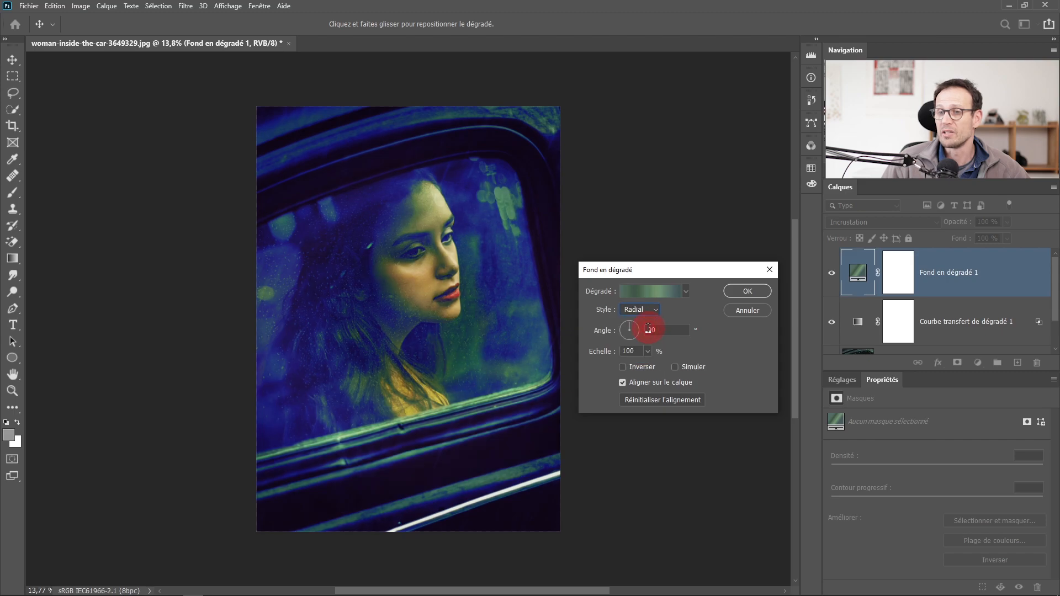
{"action": "left_click", "coordinate": [646, 368]}
{"action": "left_click_drag", "start_coordinate": [438, 272], "coordinate": [423, 249]}
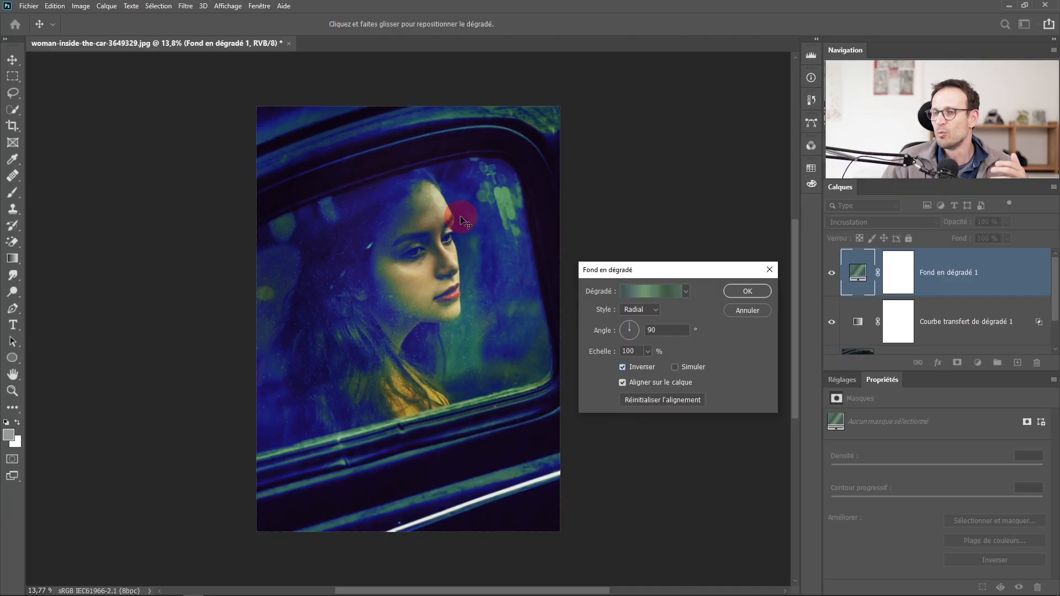
{"action": "left_click", "coordinate": [748, 291]}
{"action": "key", "text": "z"}
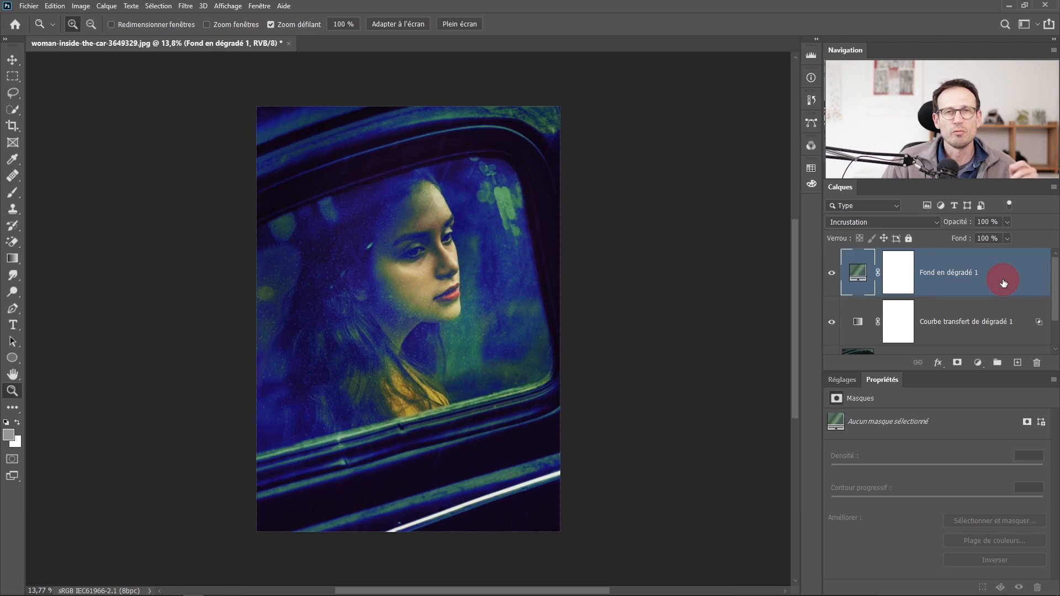
- Open the blending options of the gradient fill layer
{"action": "double_click", "coordinate": [1004, 283]}
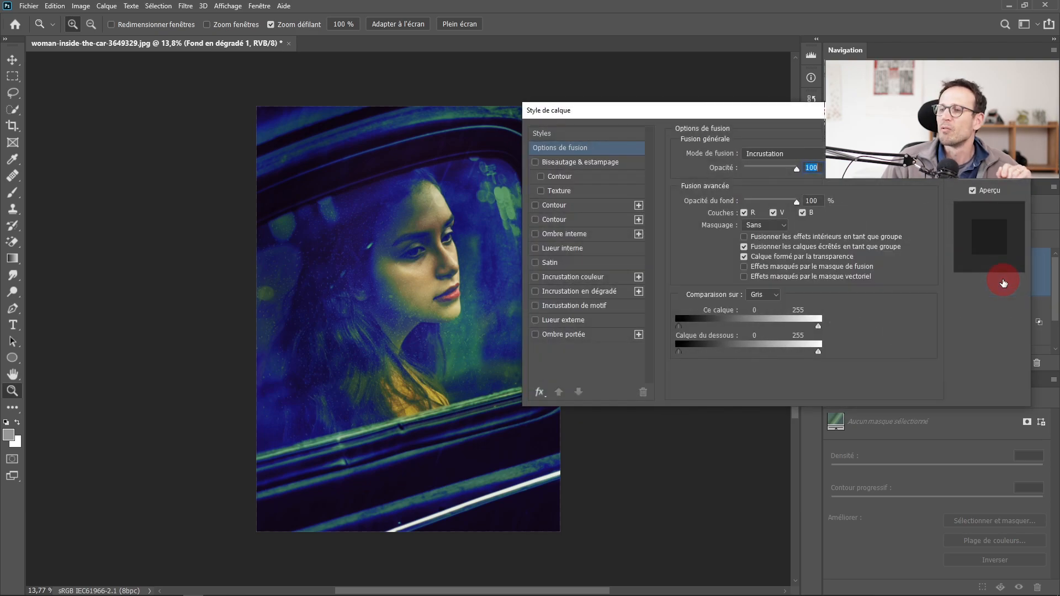